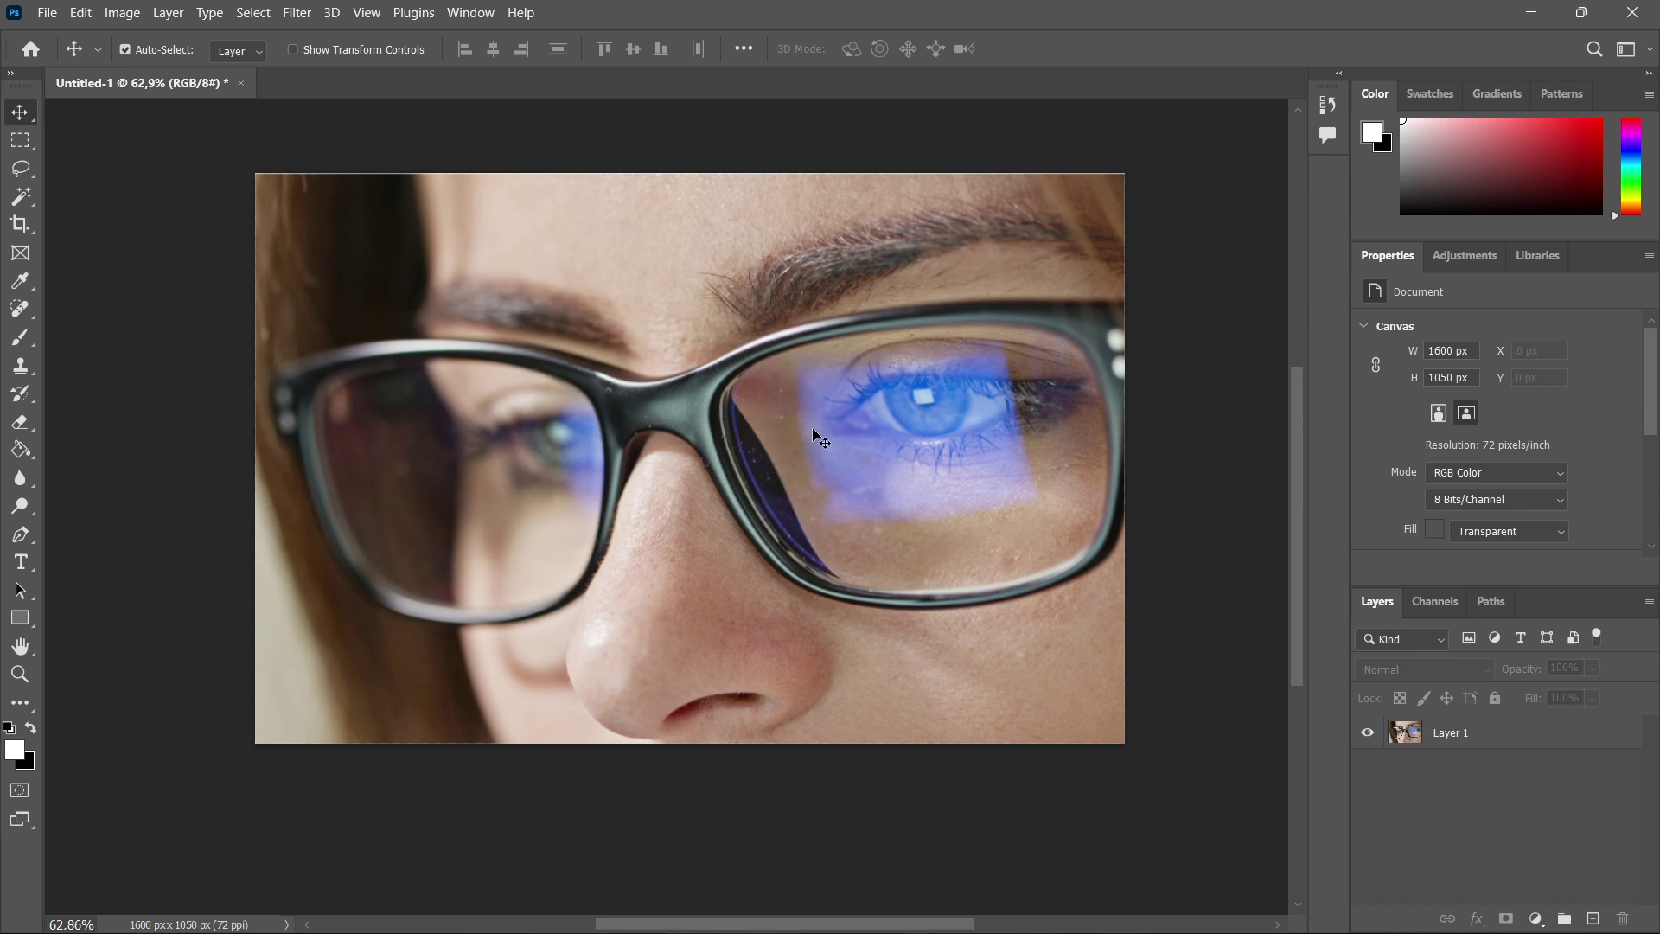
Add a Curves adjustment layer above Layer 1 with the RGB curve pulled down to darken the photo.
{"action": "left_click", "coordinate": [1473, 742]}
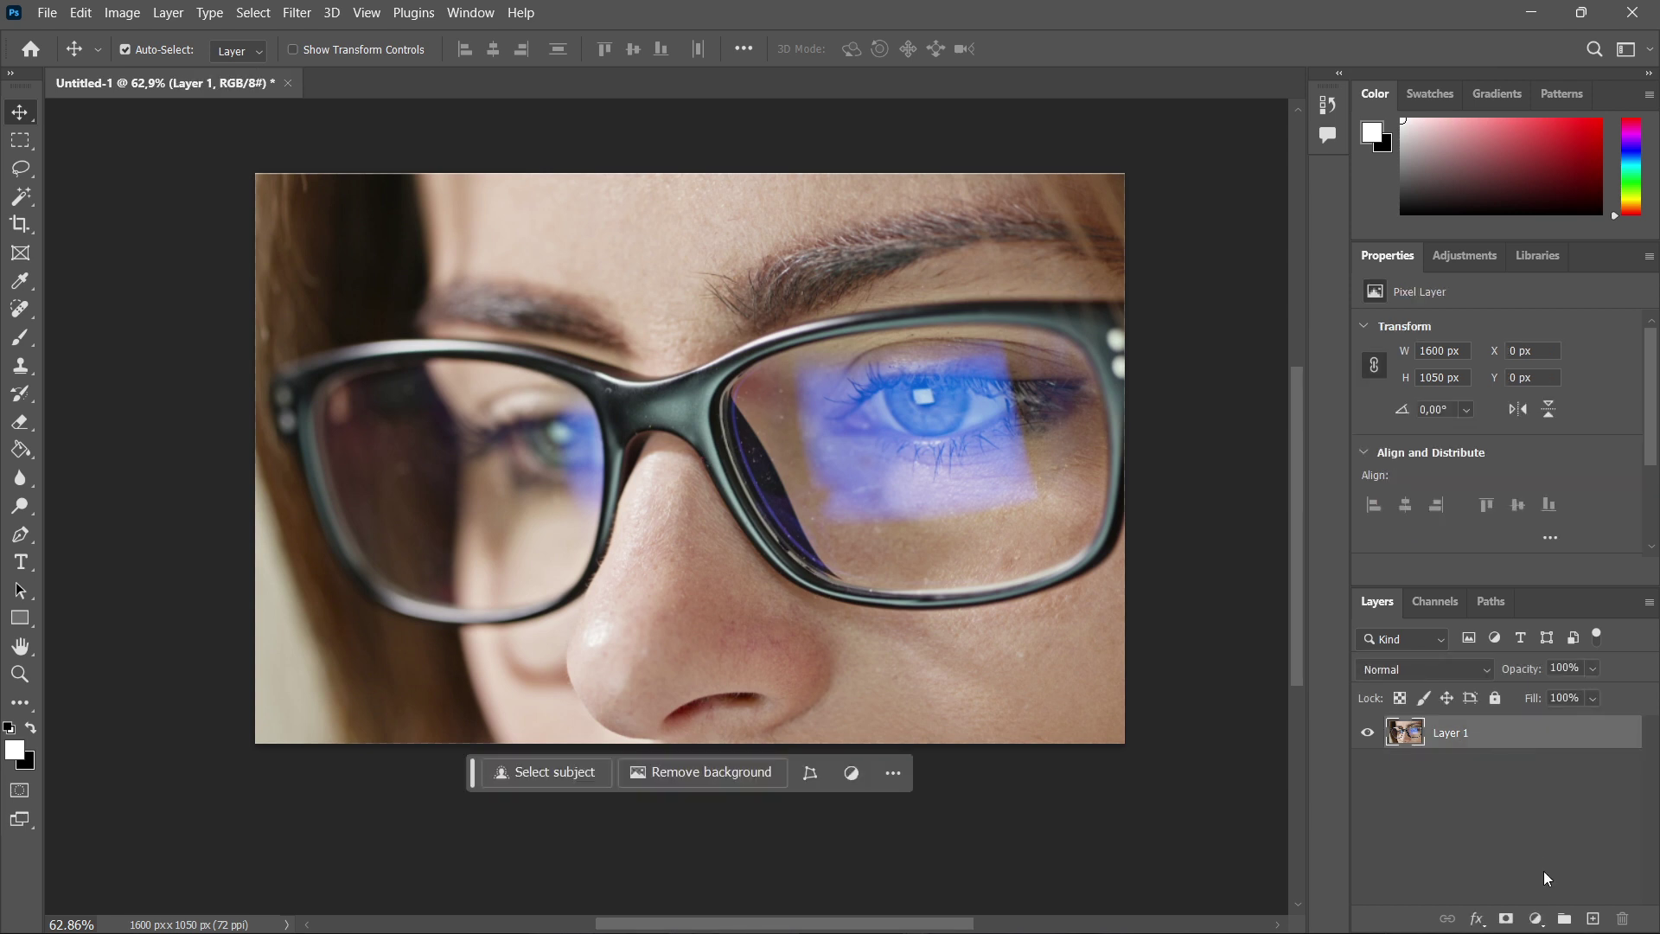
{"action": "left_click", "coordinate": [1537, 922]}
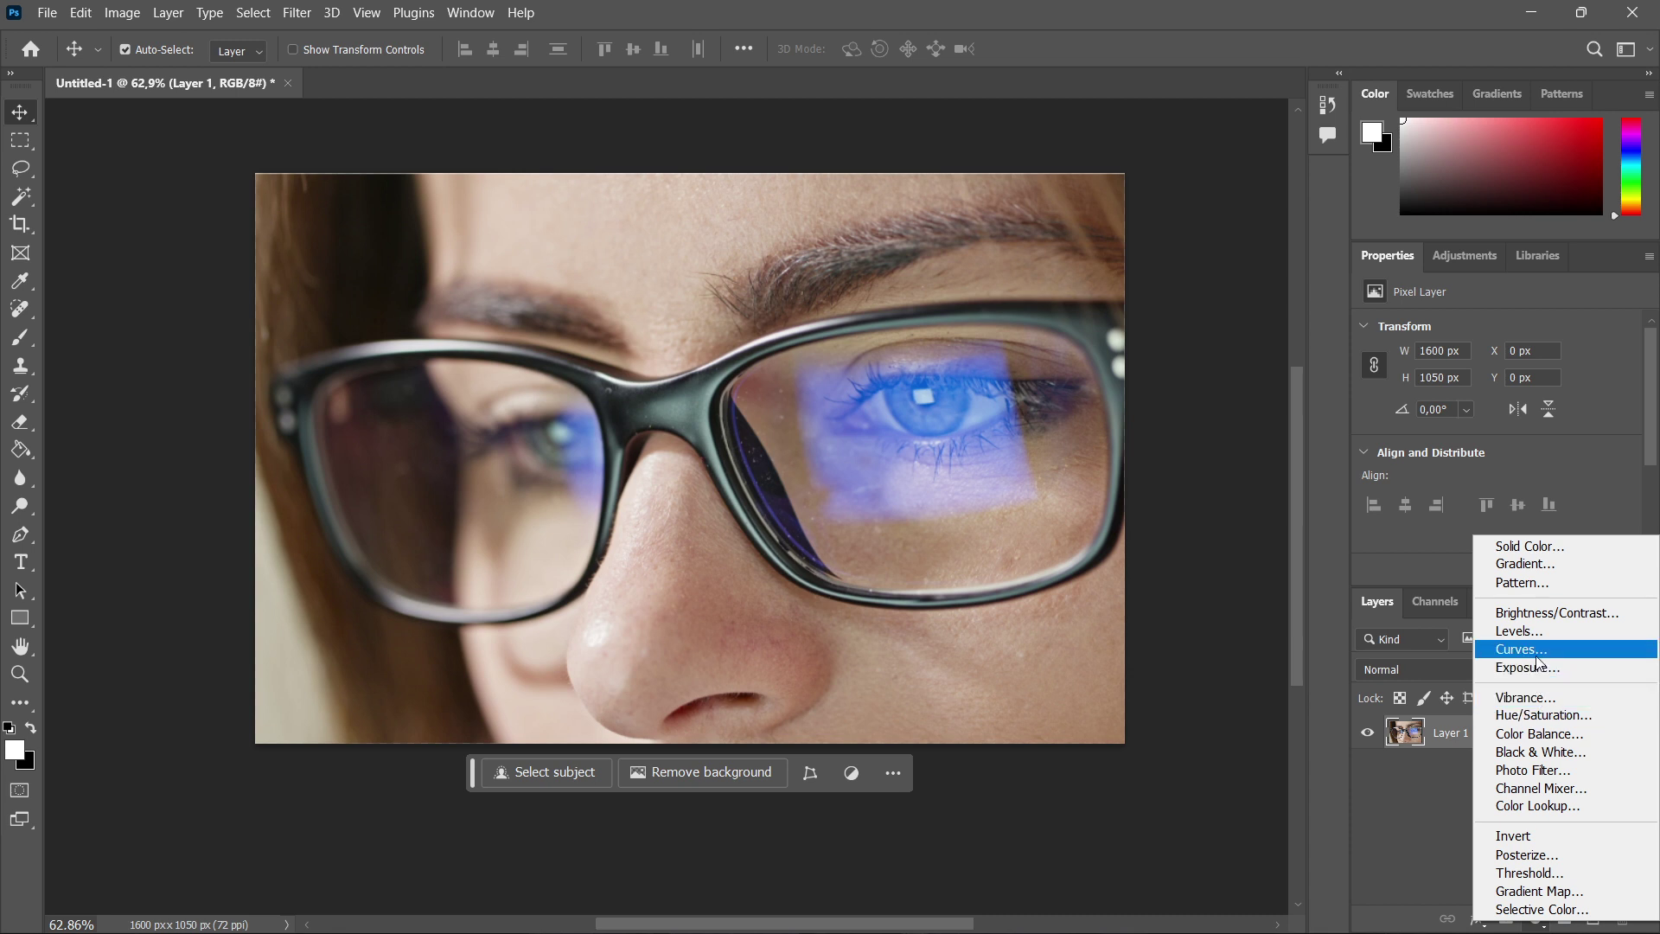
{"action": "left_click", "coordinate": [1537, 650]}
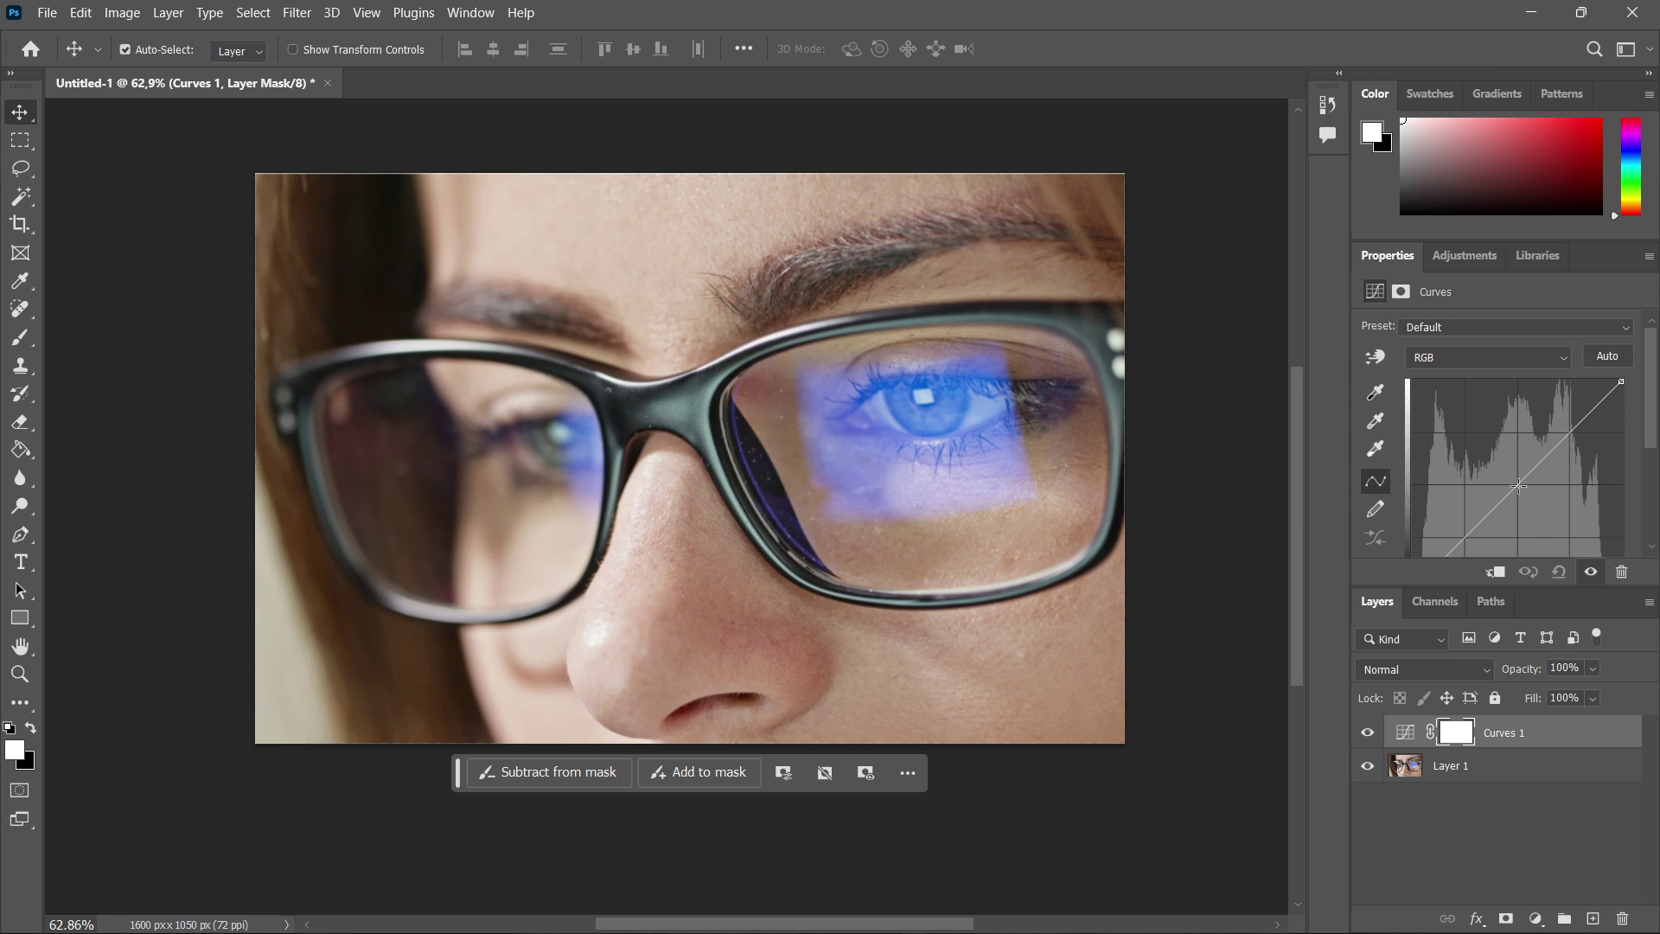
{"action": "left_click", "coordinate": [1520, 485]}
{"action": "left_click_drag", "start_coordinate": [1519, 484], "coordinate": [1531, 495]}
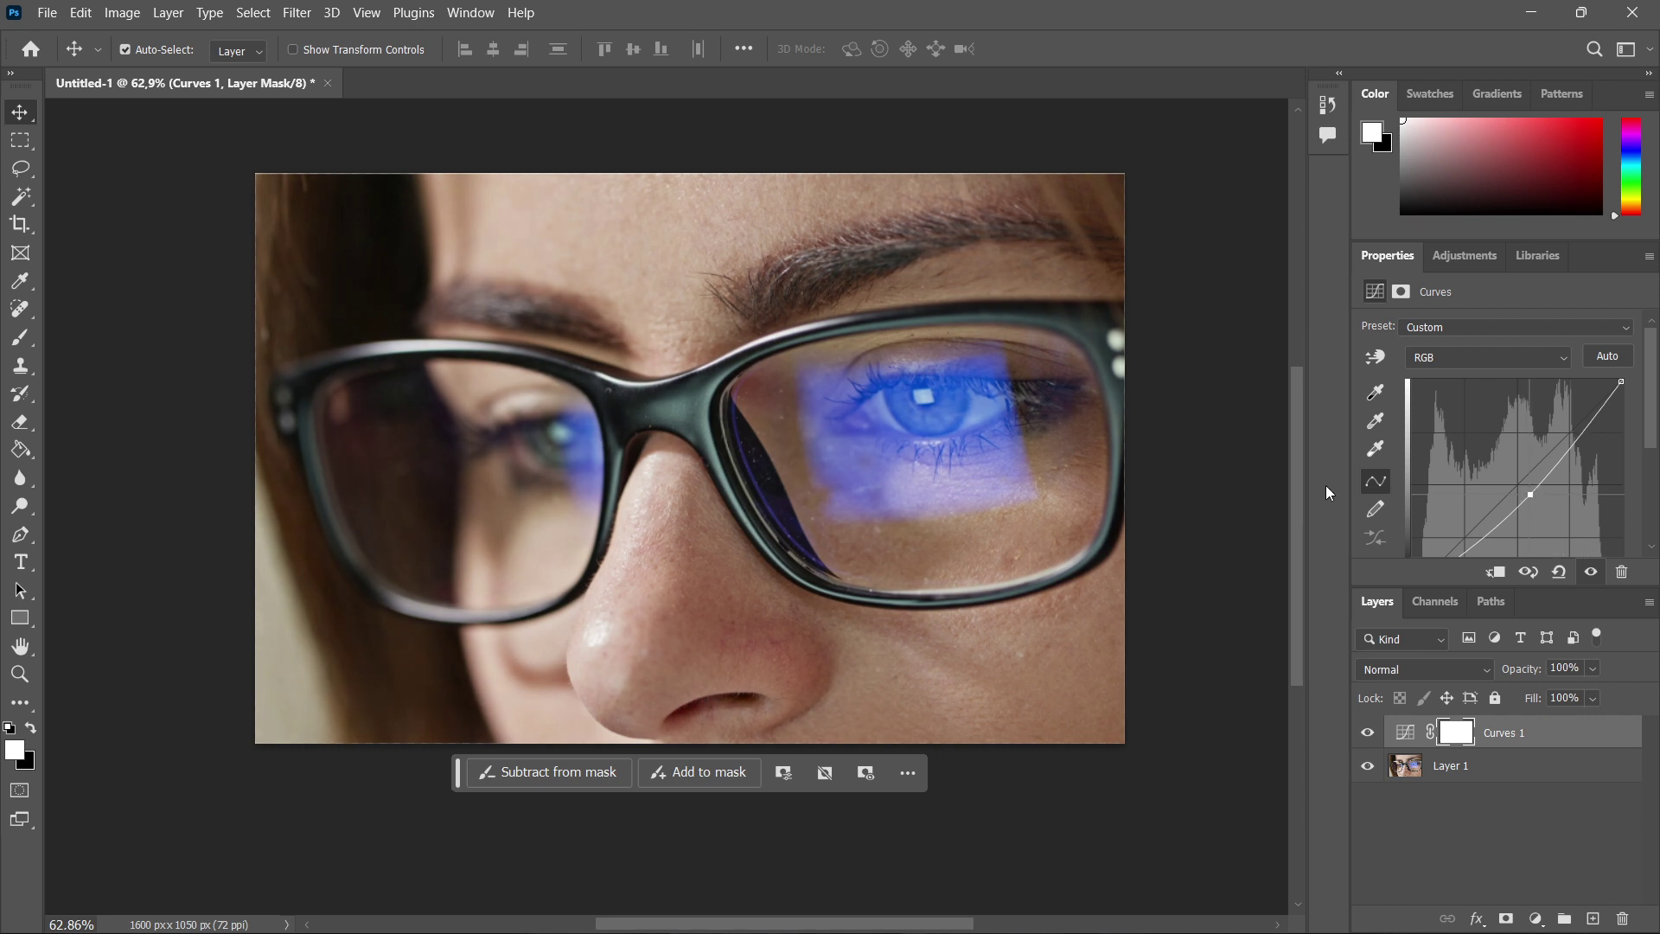
Select the Curves 1 layer mask and invert it to solid black with Ctrl+I.
{"action": "left_click", "coordinate": [1481, 735]}
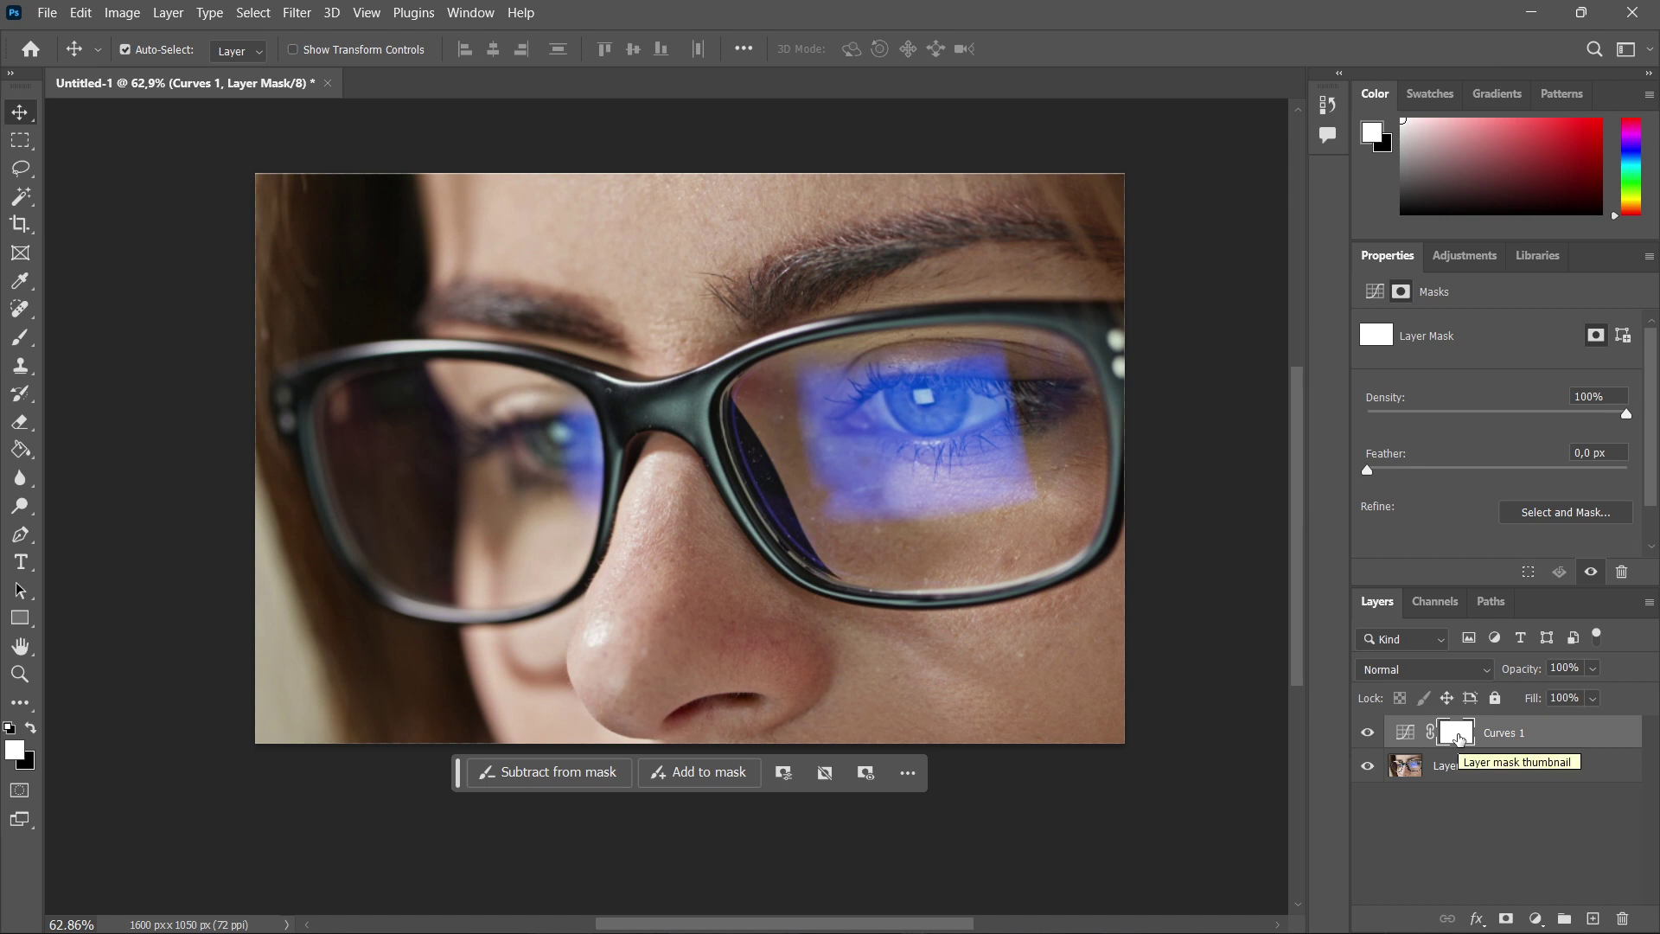
{"action": "key", "text": "ctrl+i"}
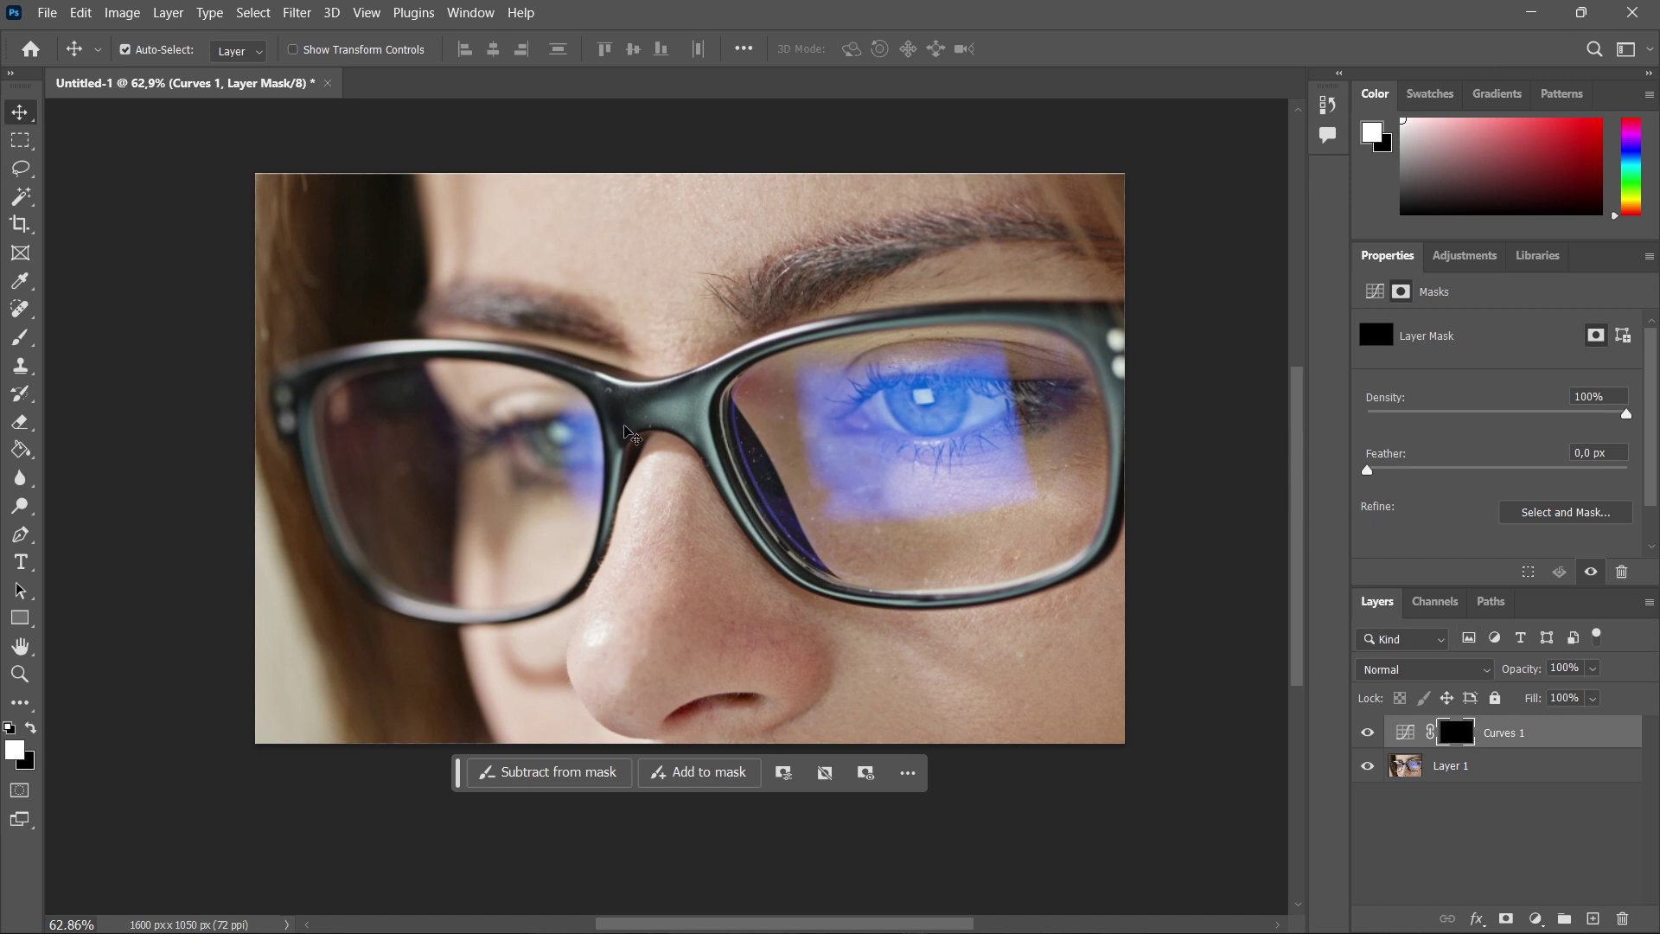
Choose the regular Brush Tool with white foreground, 84 px size, 0% hardness and 5% flow.
{"action": "left_click", "coordinate": [26, 344]}
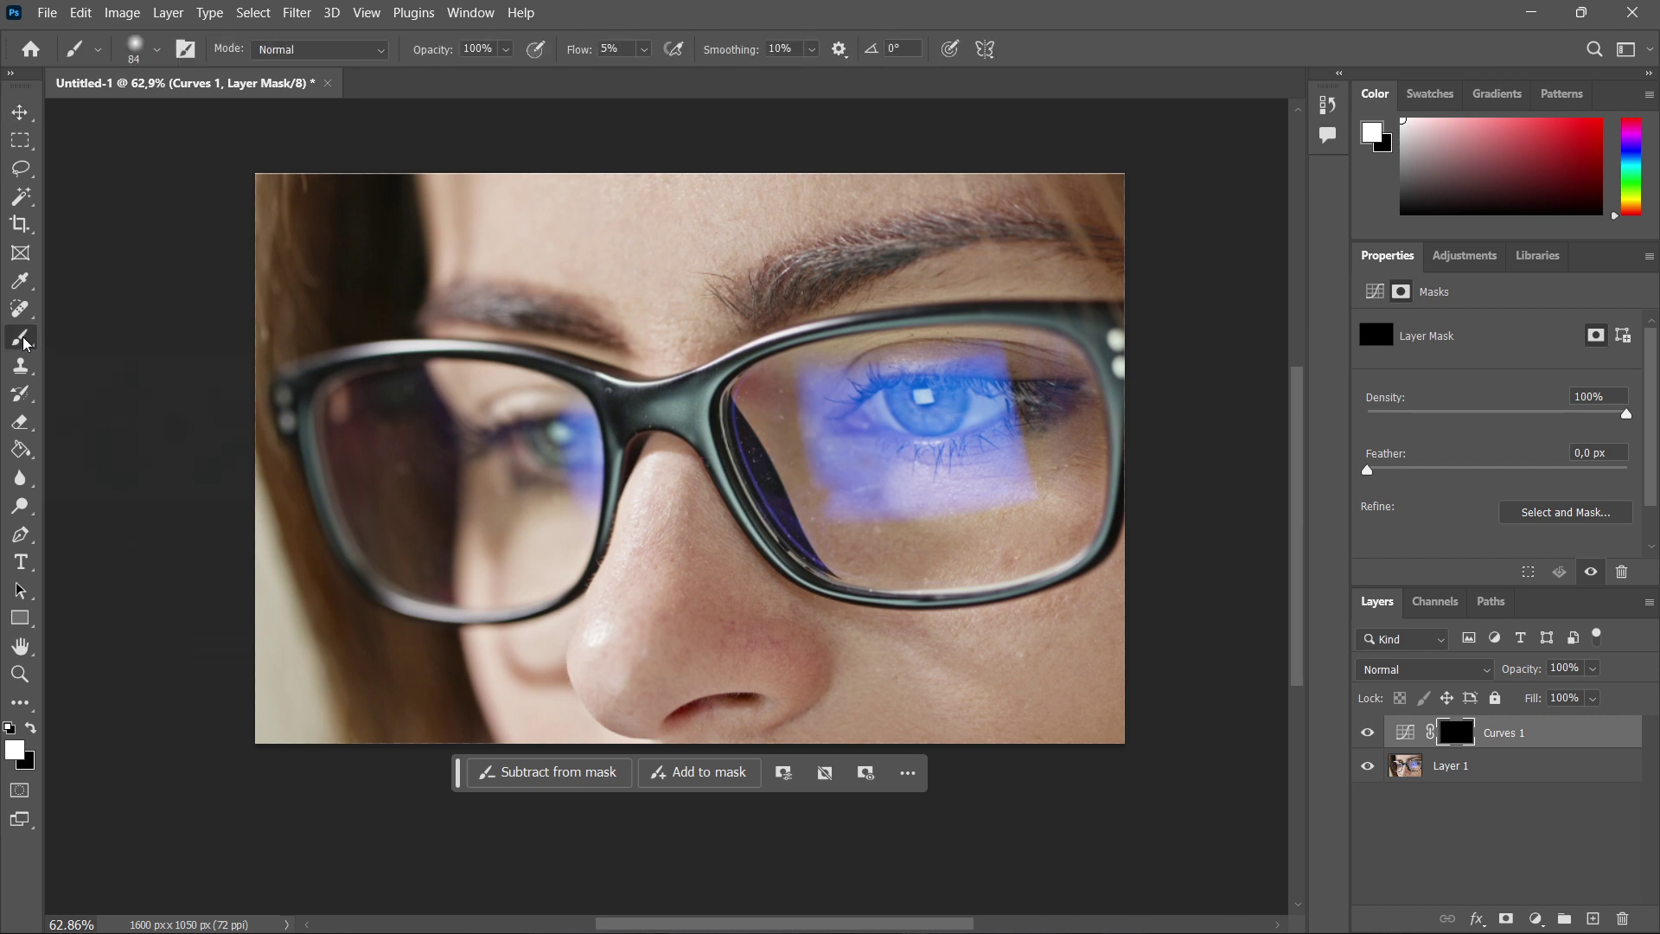
{"action": "right_click", "coordinate": [26, 344]}
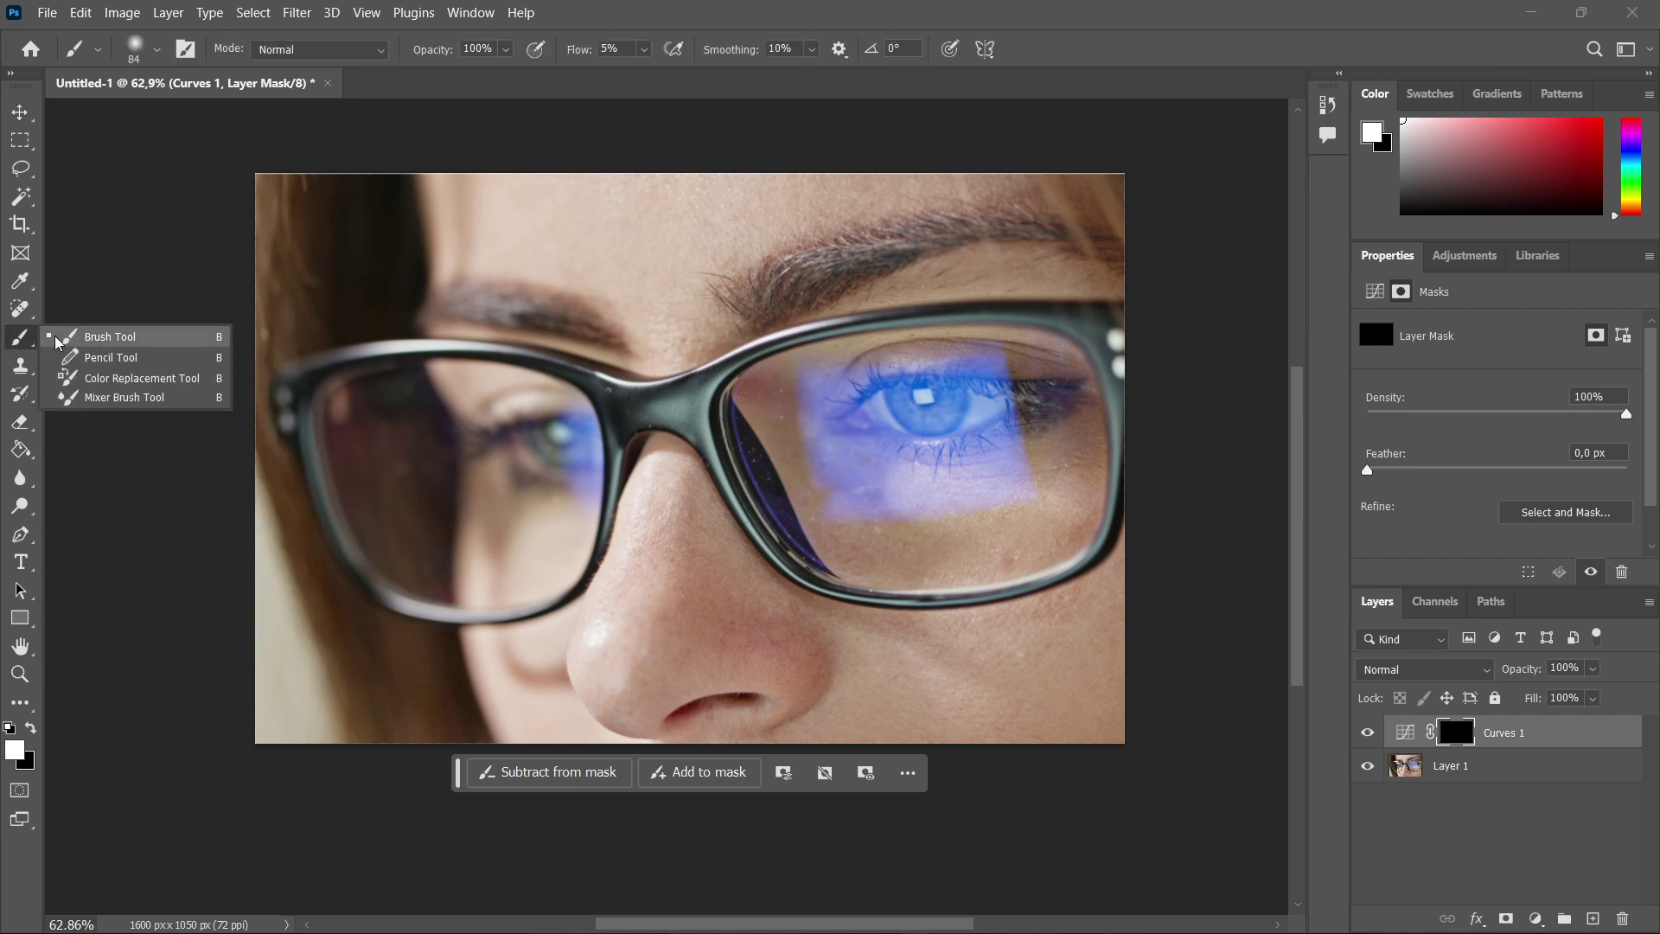
{"action": "left_click", "coordinate": [97, 338]}
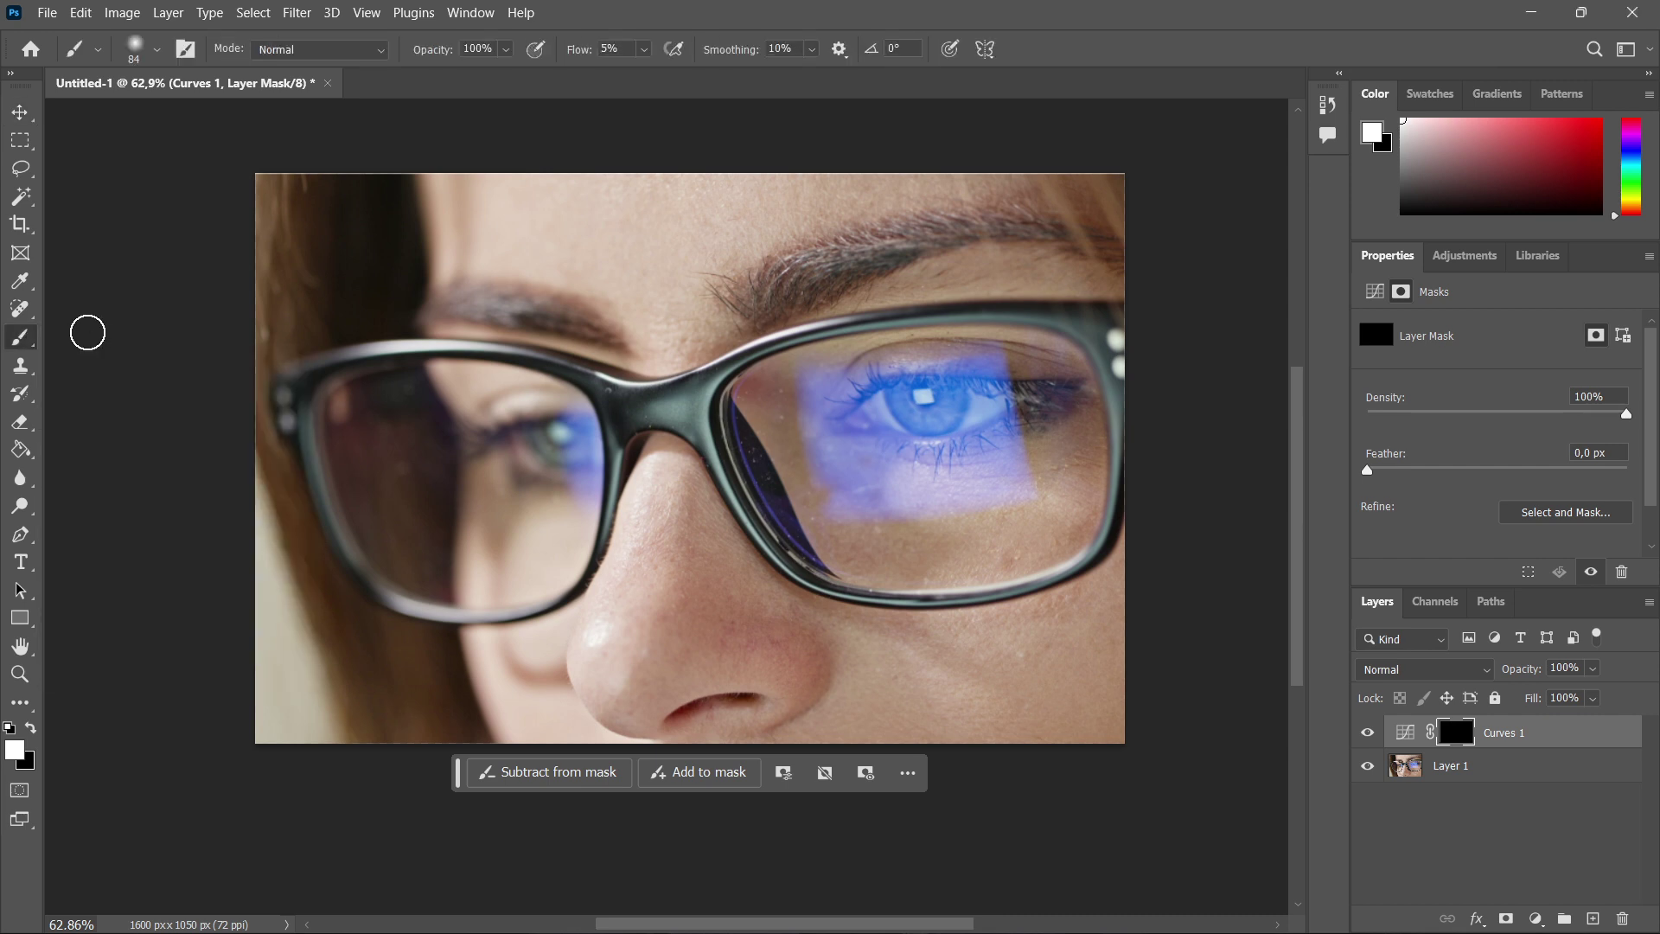
{"action": "left_click", "coordinate": [32, 731]}
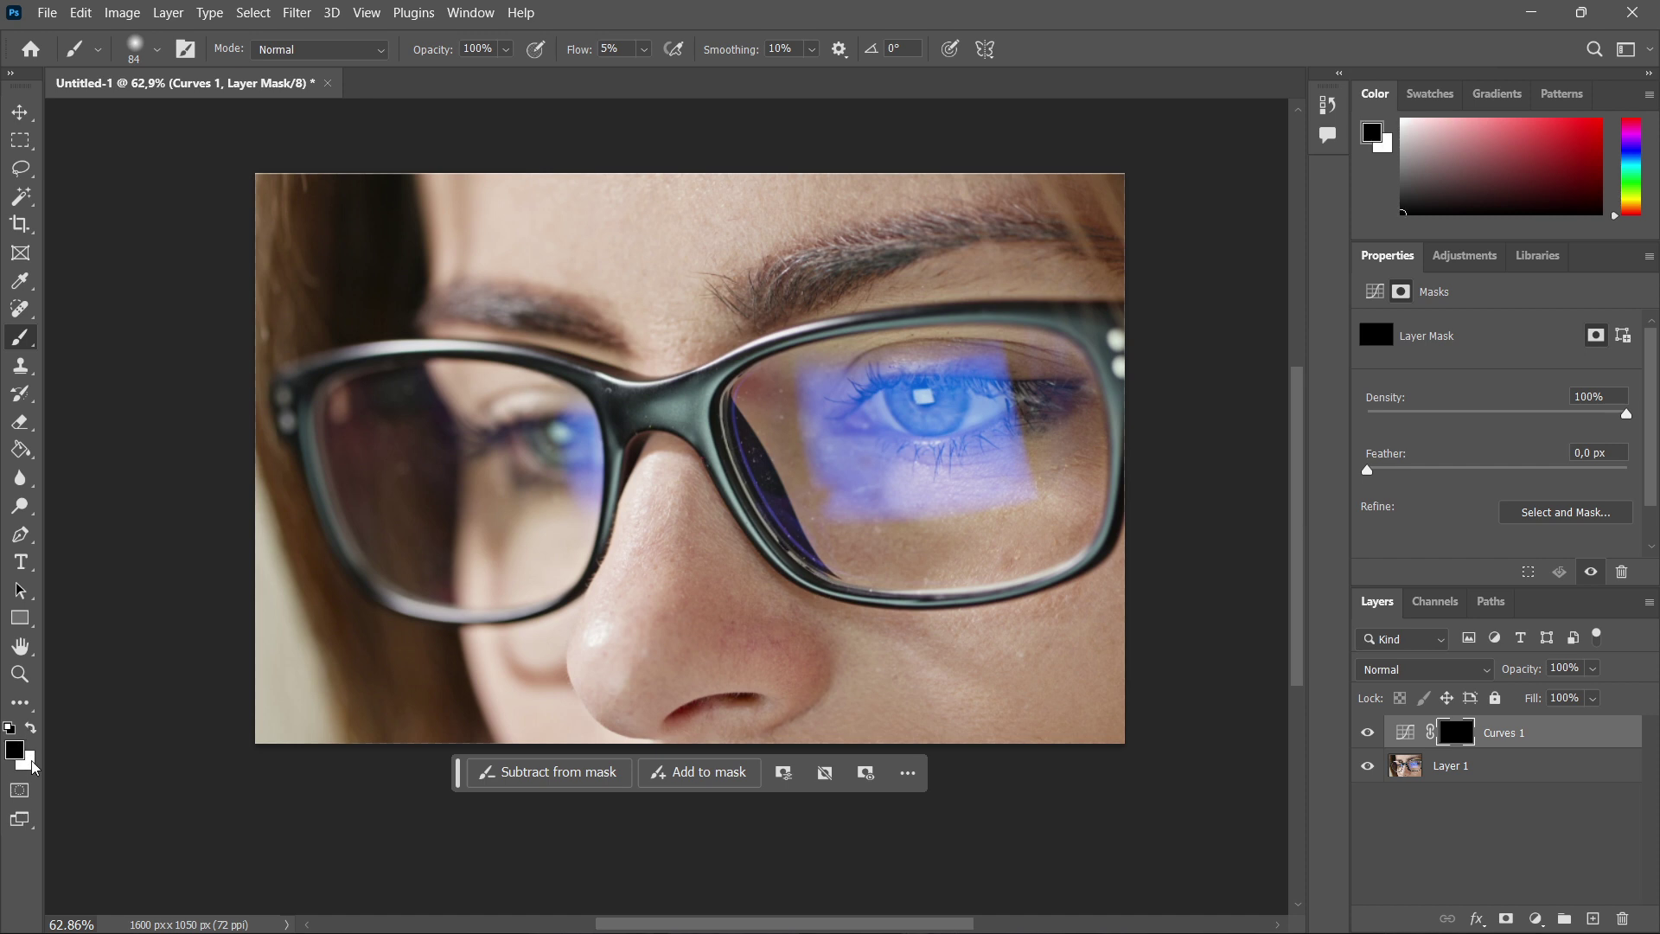
{"action": "left_click", "coordinate": [32, 731]}
{"action": "left_click", "coordinate": [158, 54]}
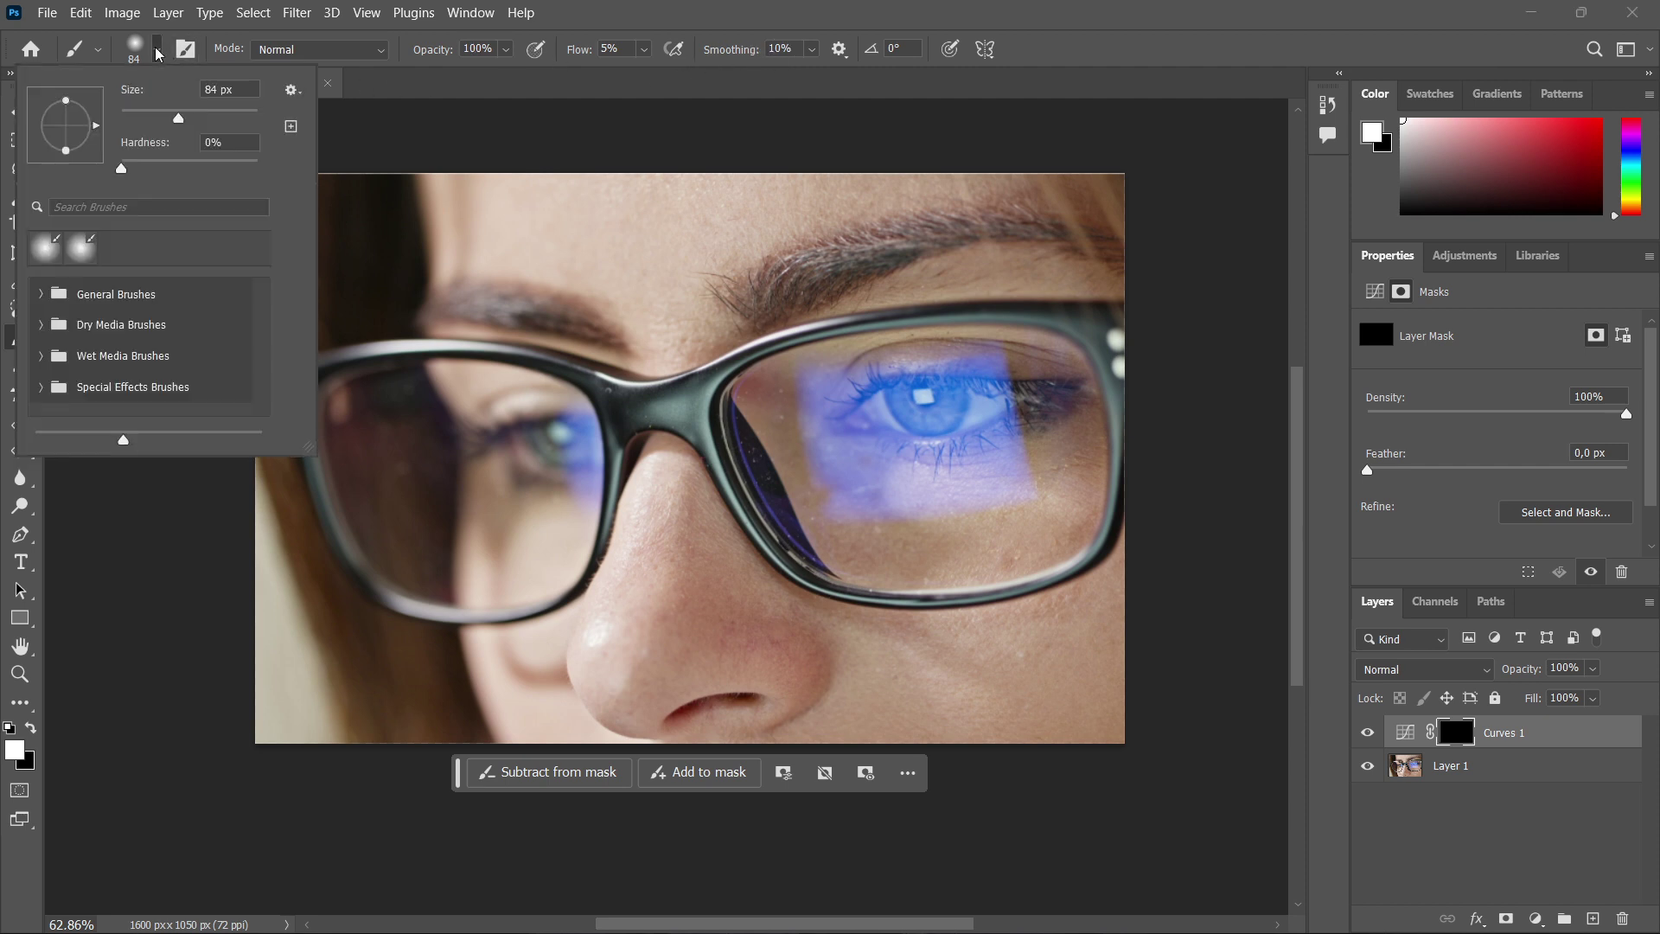
{"action": "left_click", "coordinate": [158, 54]}
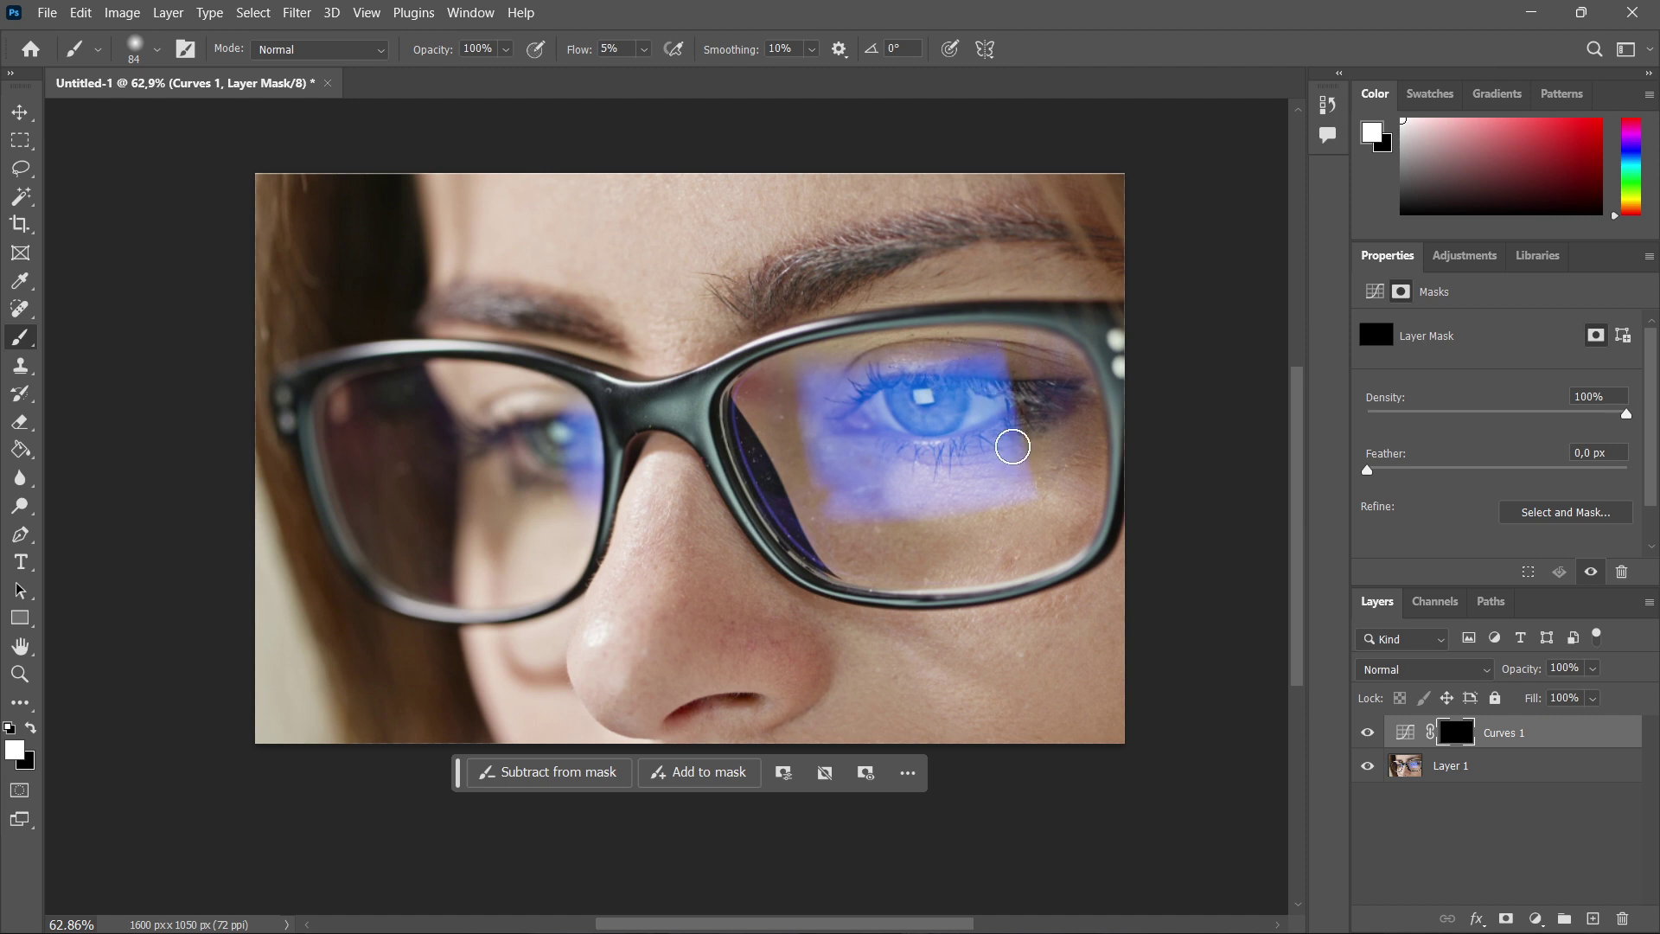
Paint white on the Curves 1 mask over the lens reflection and the blue patch by the eye.
{"action": "mouse_move", "coordinate": [845, 469]}
{"action": "left_mouse_down"}
{"action": "mouse_move", "coordinate": [809, 429]}
{"action": "mouse_move", "coordinate": [955, 381]}
{"action": "mouse_move", "coordinate": [871, 402]}
{"action": "mouse_move", "coordinate": [800, 391]}
{"action": "mouse_move", "coordinate": [865, 509]}
{"action": "mouse_move", "coordinate": [850, 419]}
{"action": "mouse_move", "coordinate": [865, 377]}
{"action": "mouse_move", "coordinate": [895, 385]}
{"action": "mouse_move", "coordinate": [915, 469]}
{"action": "mouse_move", "coordinate": [943, 490]}
{"action": "mouse_move", "coordinate": [1014, 432]}
{"action": "mouse_move", "coordinate": [1011, 369]}
{"action": "mouse_move", "coordinate": [823, 386]}
{"action": "mouse_move", "coordinate": [843, 507]}
{"action": "mouse_move", "coordinate": [800, 400]}
{"action": "mouse_move", "coordinate": [853, 456]}
{"action": "mouse_move", "coordinate": [872, 374]}
{"action": "mouse_move", "coordinate": [899, 508]}
{"action": "mouse_move", "coordinate": [910, 369]}
{"action": "mouse_move", "coordinate": [1011, 369]}
{"action": "mouse_move", "coordinate": [993, 400]}
{"action": "mouse_move", "coordinate": [1008, 501]}
{"action": "mouse_move", "coordinate": [1075, 484]}
{"action": "mouse_move", "coordinate": [941, 506]}
{"action": "mouse_move", "coordinate": [815, 488]}
{"action": "mouse_move", "coordinate": [996, 359]}
{"action": "mouse_move", "coordinate": [799, 379]}
{"action": "mouse_move", "coordinate": [1026, 387]}
{"action": "mouse_move", "coordinate": [1020, 406]}
{"action": "mouse_move", "coordinate": [904, 442]}
{"action": "mouse_move", "coordinate": [893, 463]}
{"action": "mouse_move", "coordinate": [983, 490]}
{"action": "mouse_move", "coordinate": [853, 481]}
{"action": "mouse_move", "coordinate": [886, 475]}
{"action": "left_mouse_up"}
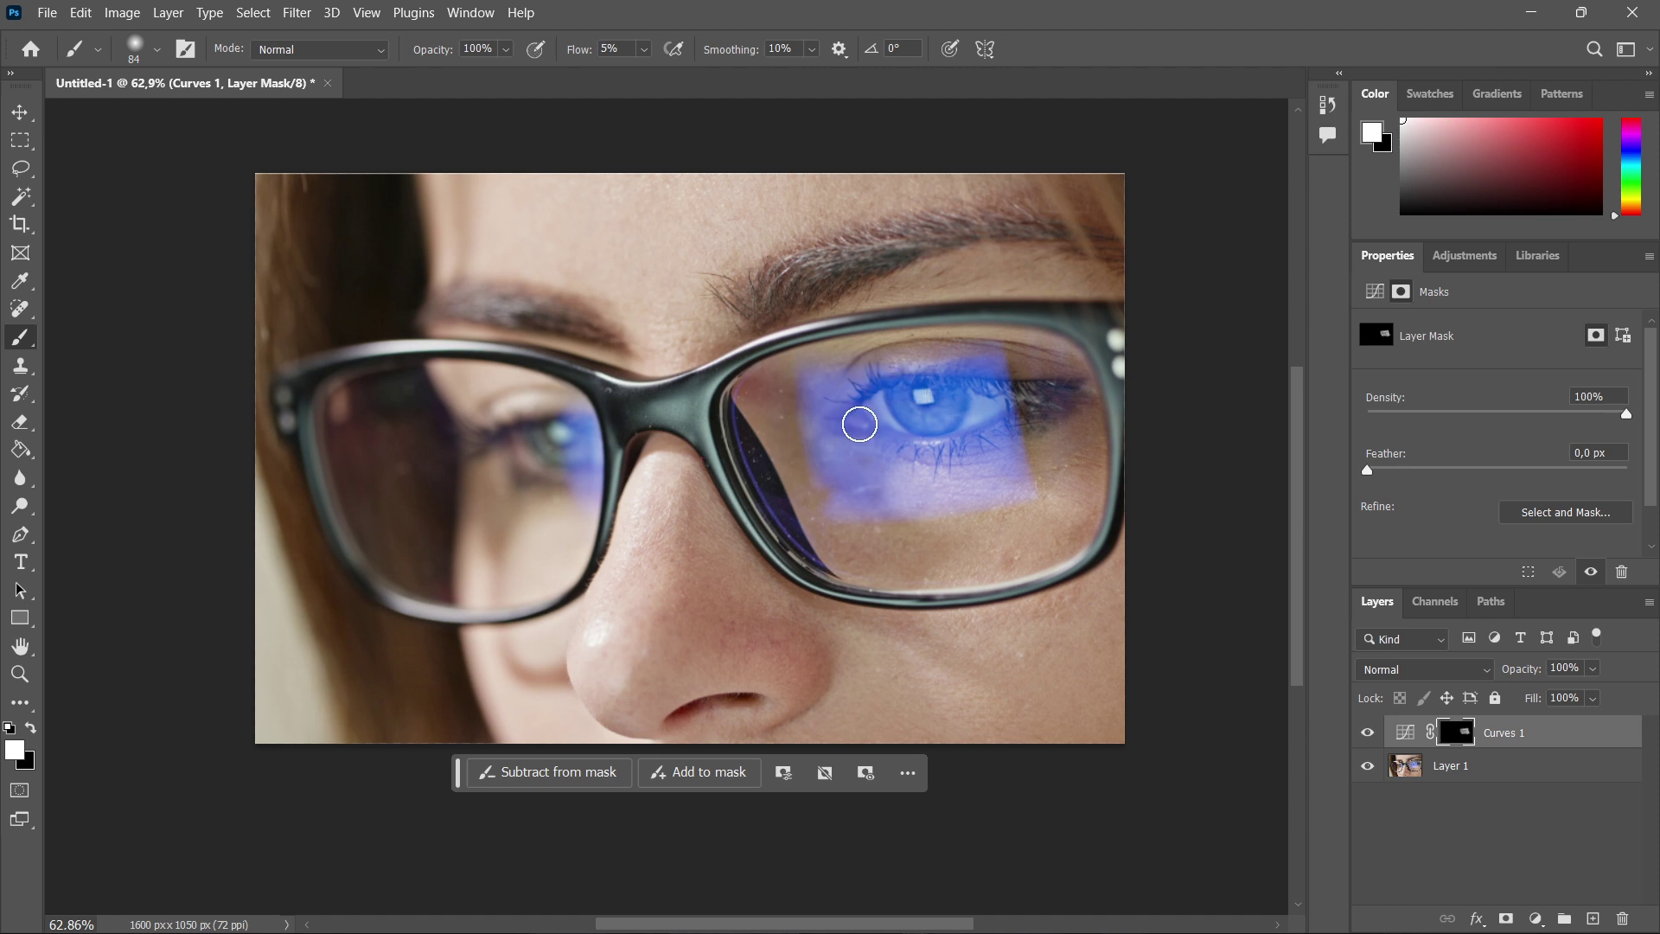
{"action": "mouse_move", "coordinate": [577, 435]}
{"action": "left_mouse_down"}
{"action": "mouse_move", "coordinate": [584, 493]}
{"action": "mouse_move", "coordinate": [574, 419]}
{"action": "mouse_move", "coordinate": [578, 456]}
{"action": "left_mouse_up"}
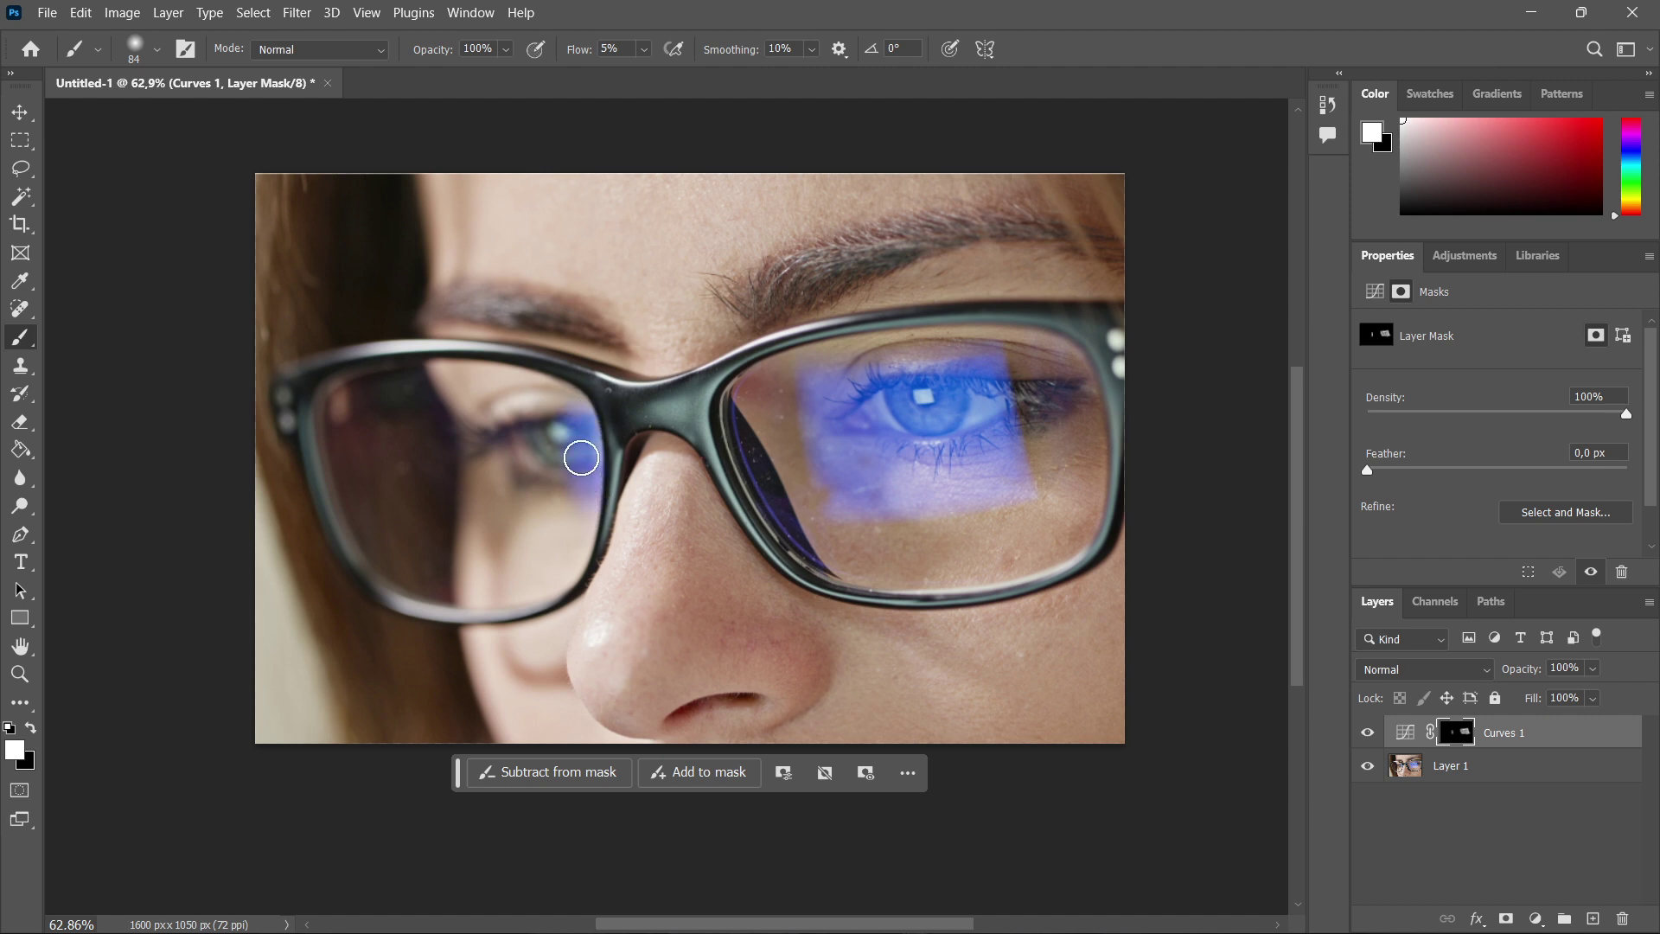
Add a new empty Layer 2 above Curves 1 set to Color blend mode.
{"action": "left_click", "coordinate": [1597, 919]}
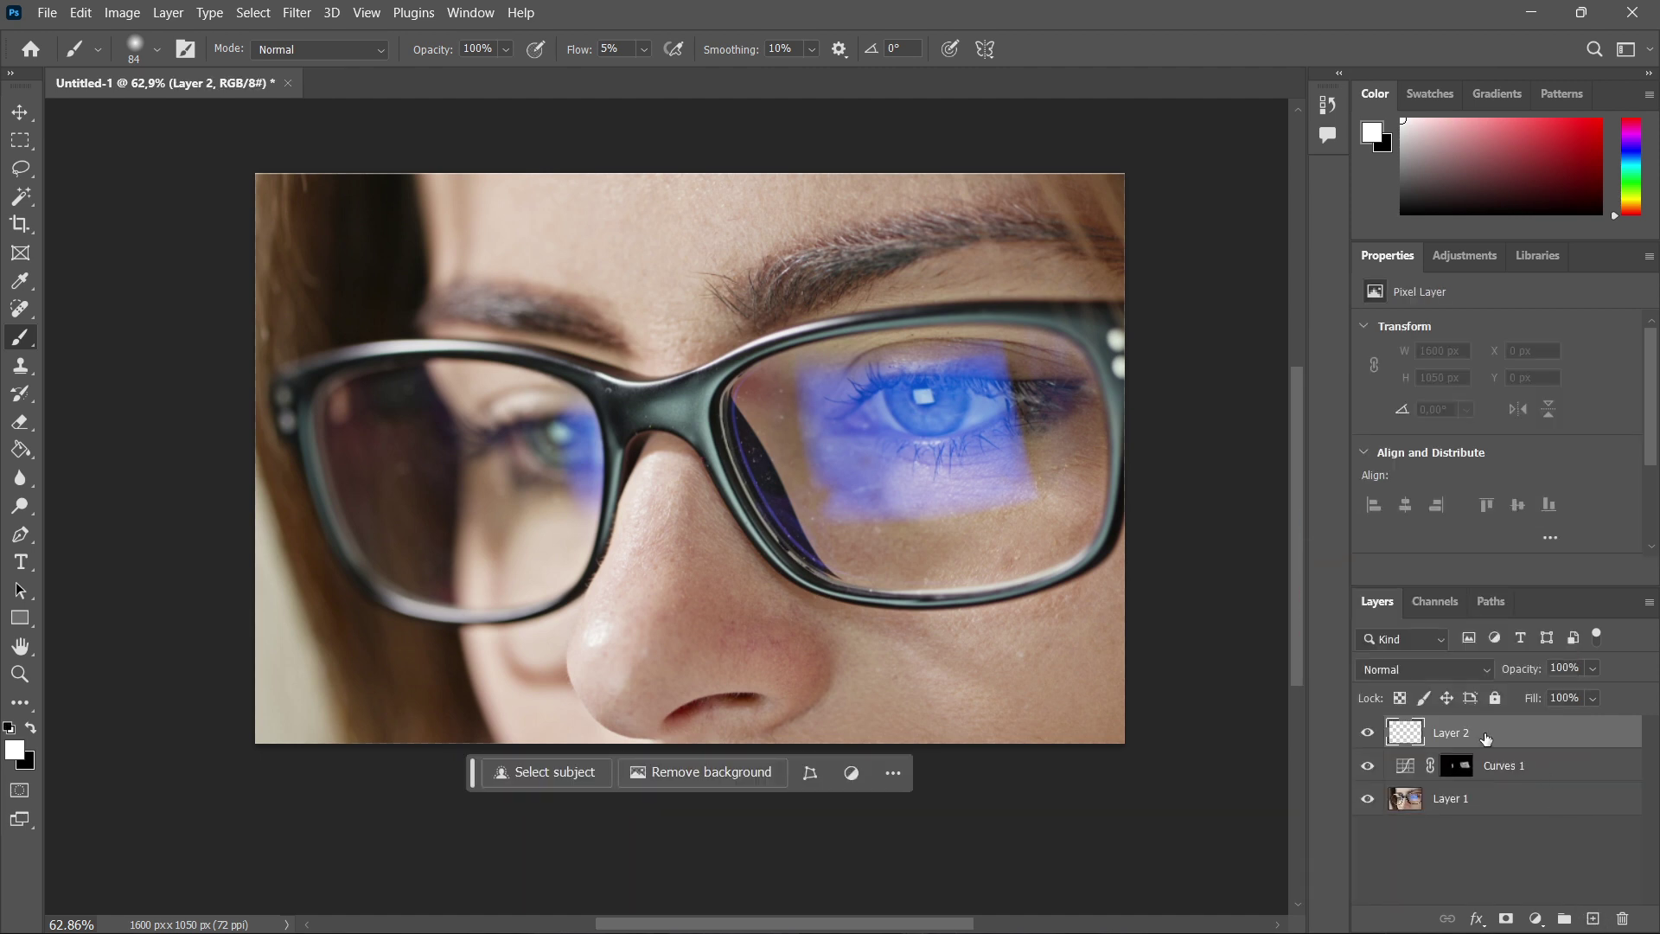
{"action": "left_click", "coordinate": [1484, 671]}
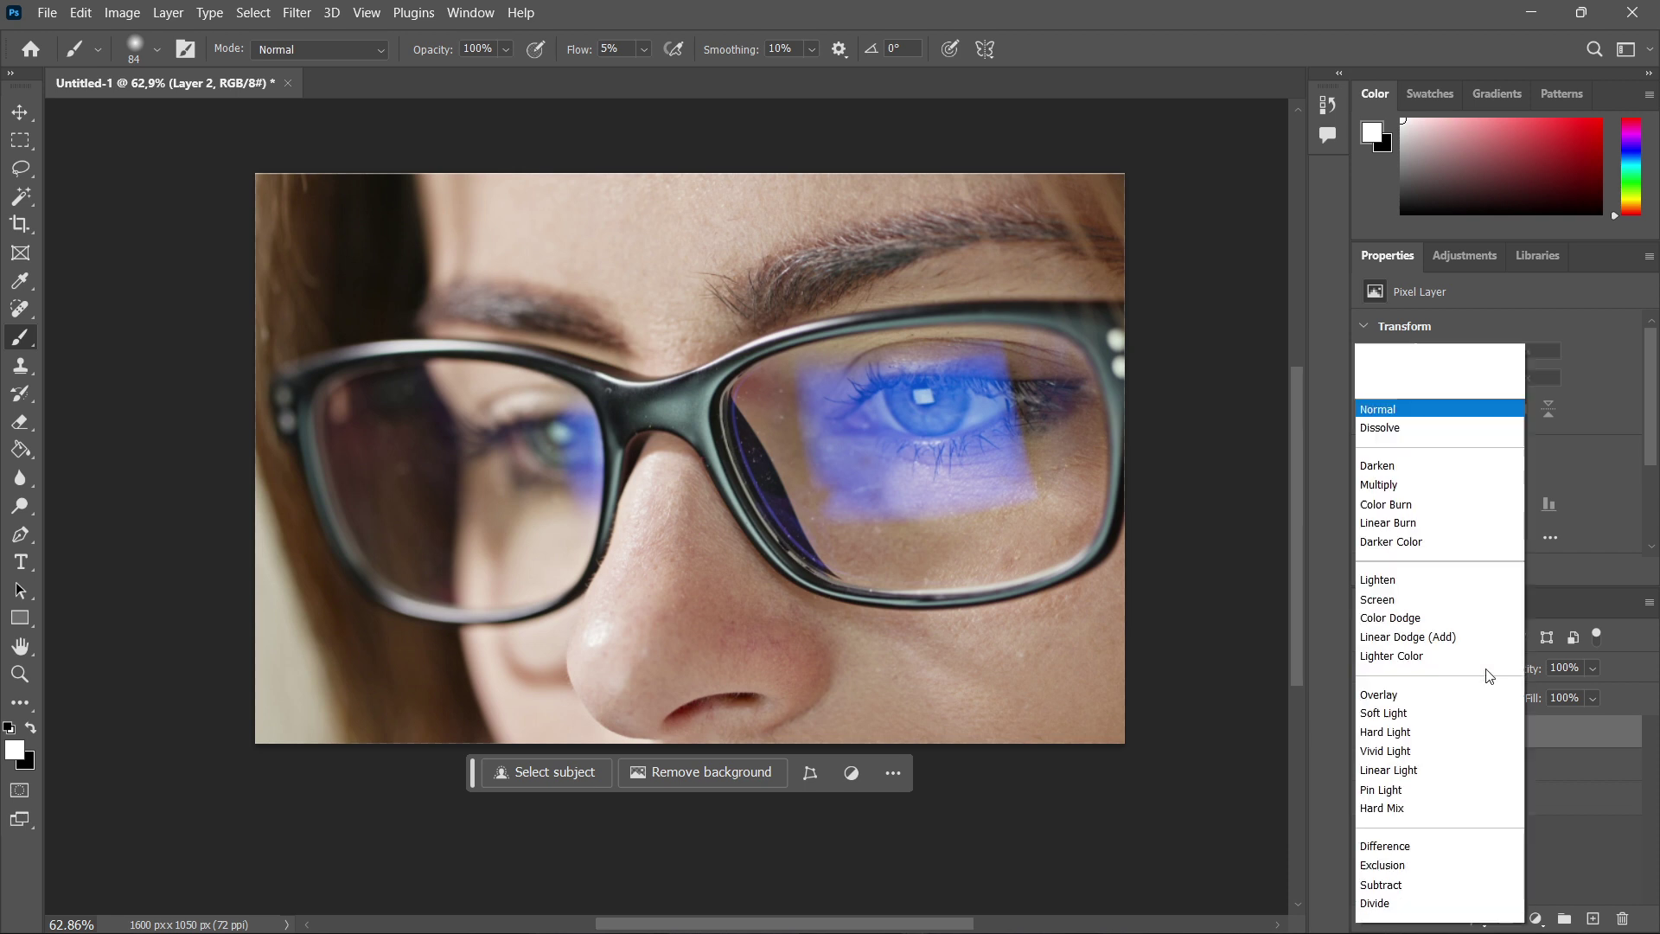
{"action": "left_click", "coordinate": [1404, 890]}
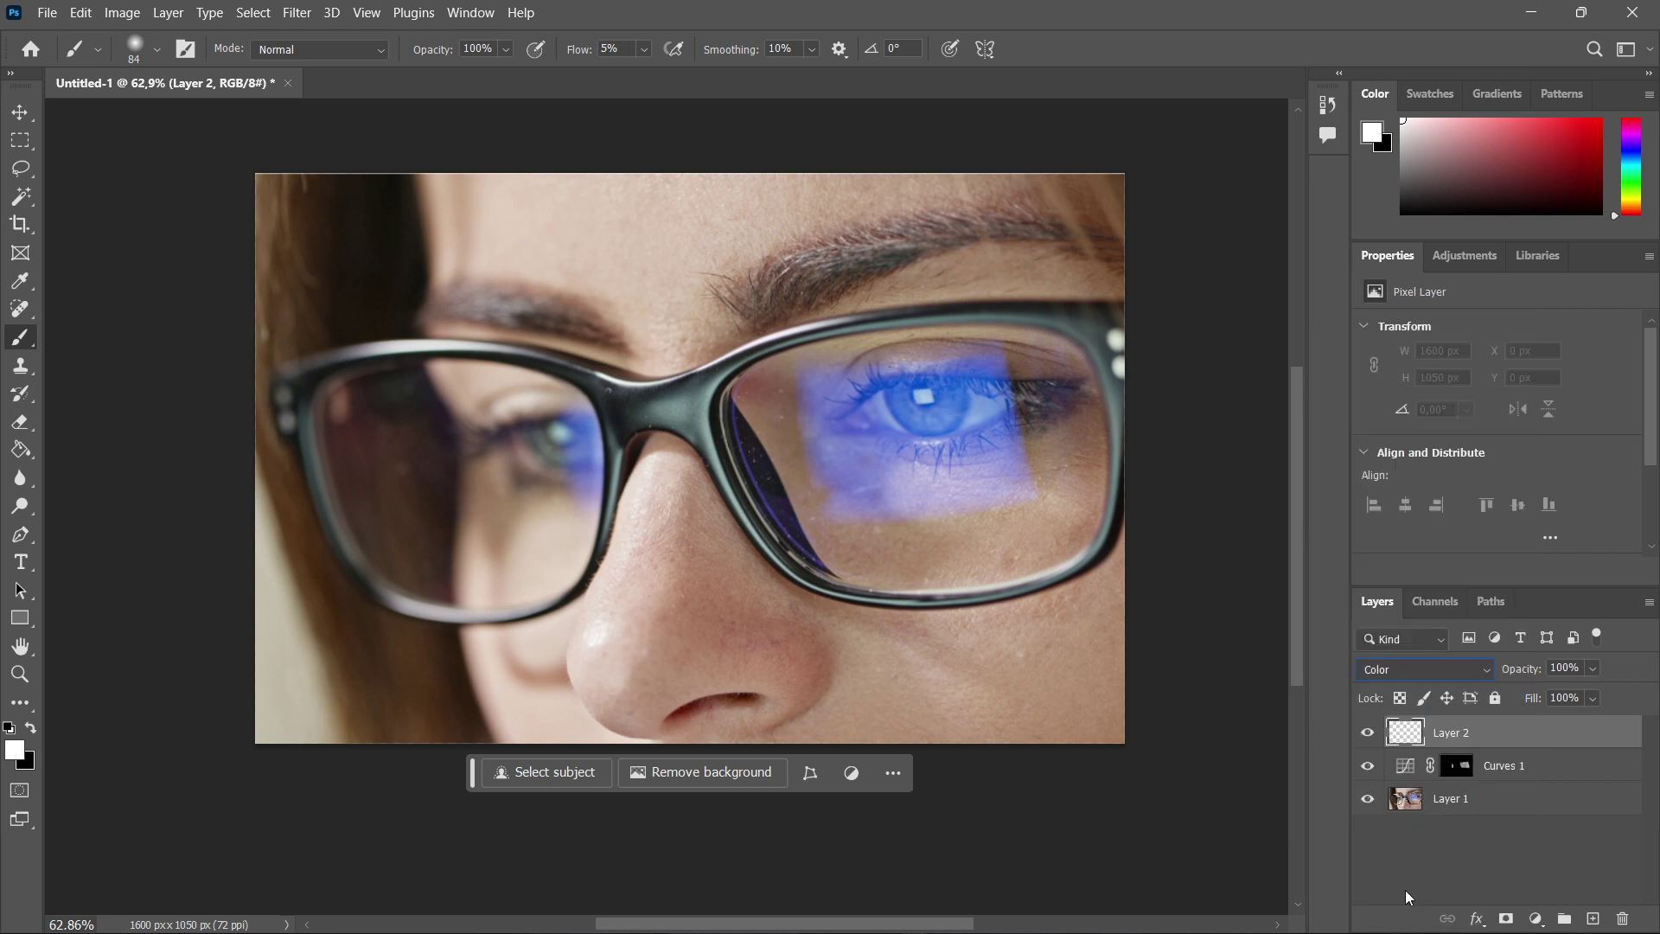
Sample a warm skin tone from the face as the foreground colour with the Eyedropper.
{"action": "left_click", "coordinate": [20, 282]}
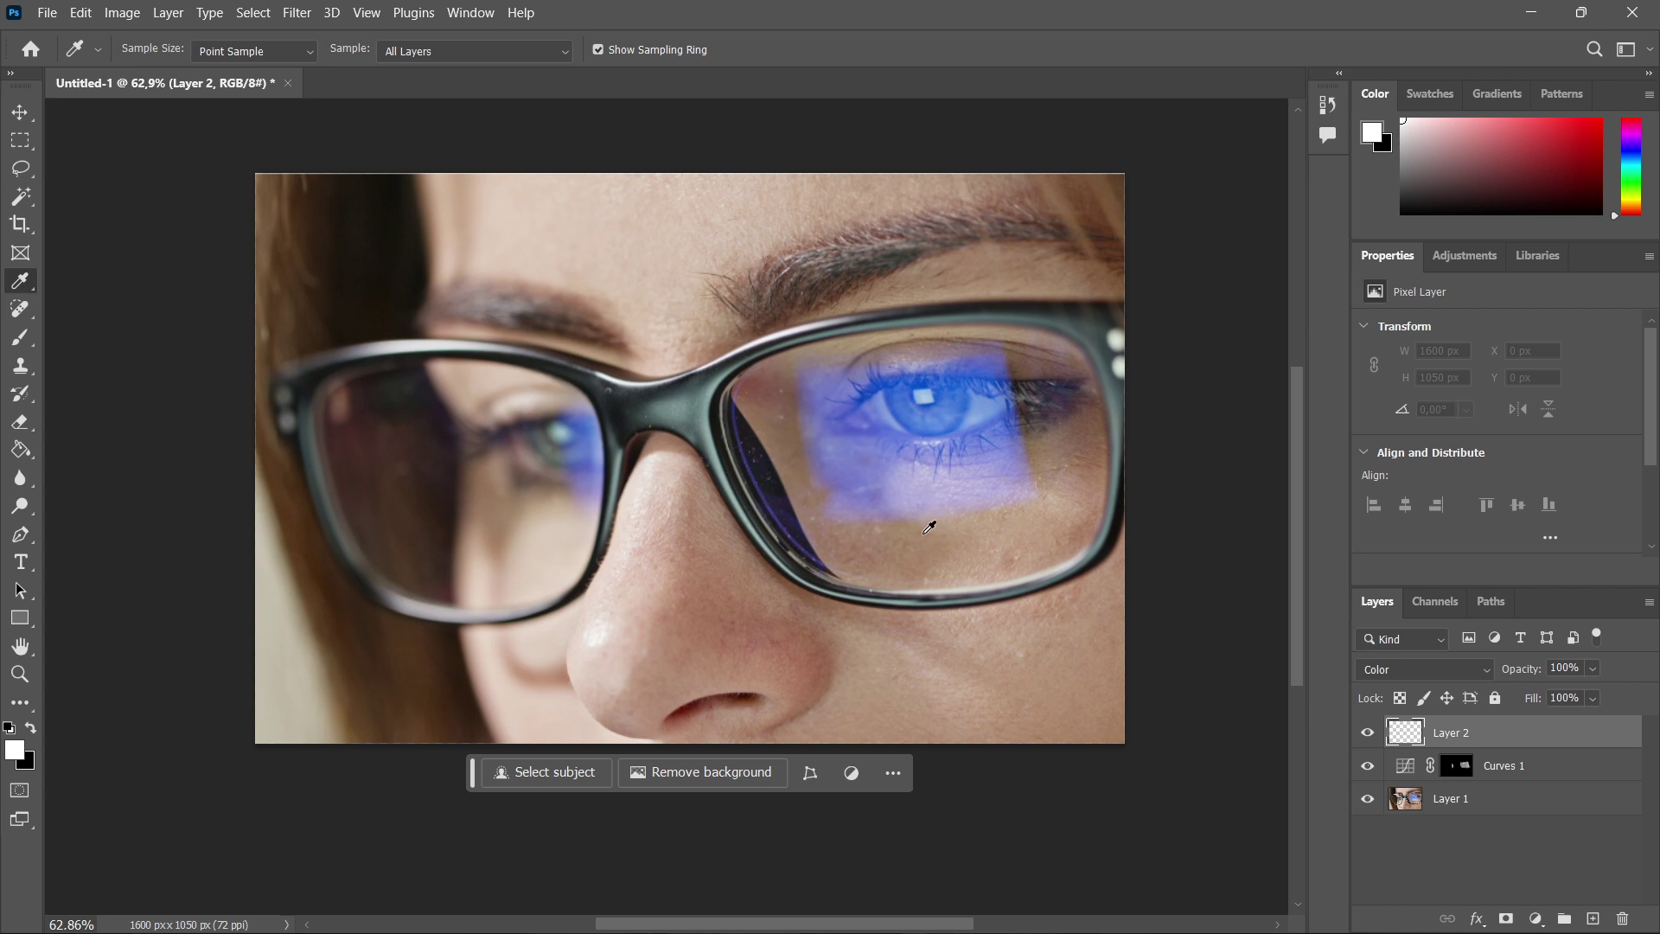
{"action": "left_click", "coordinate": [933, 527]}
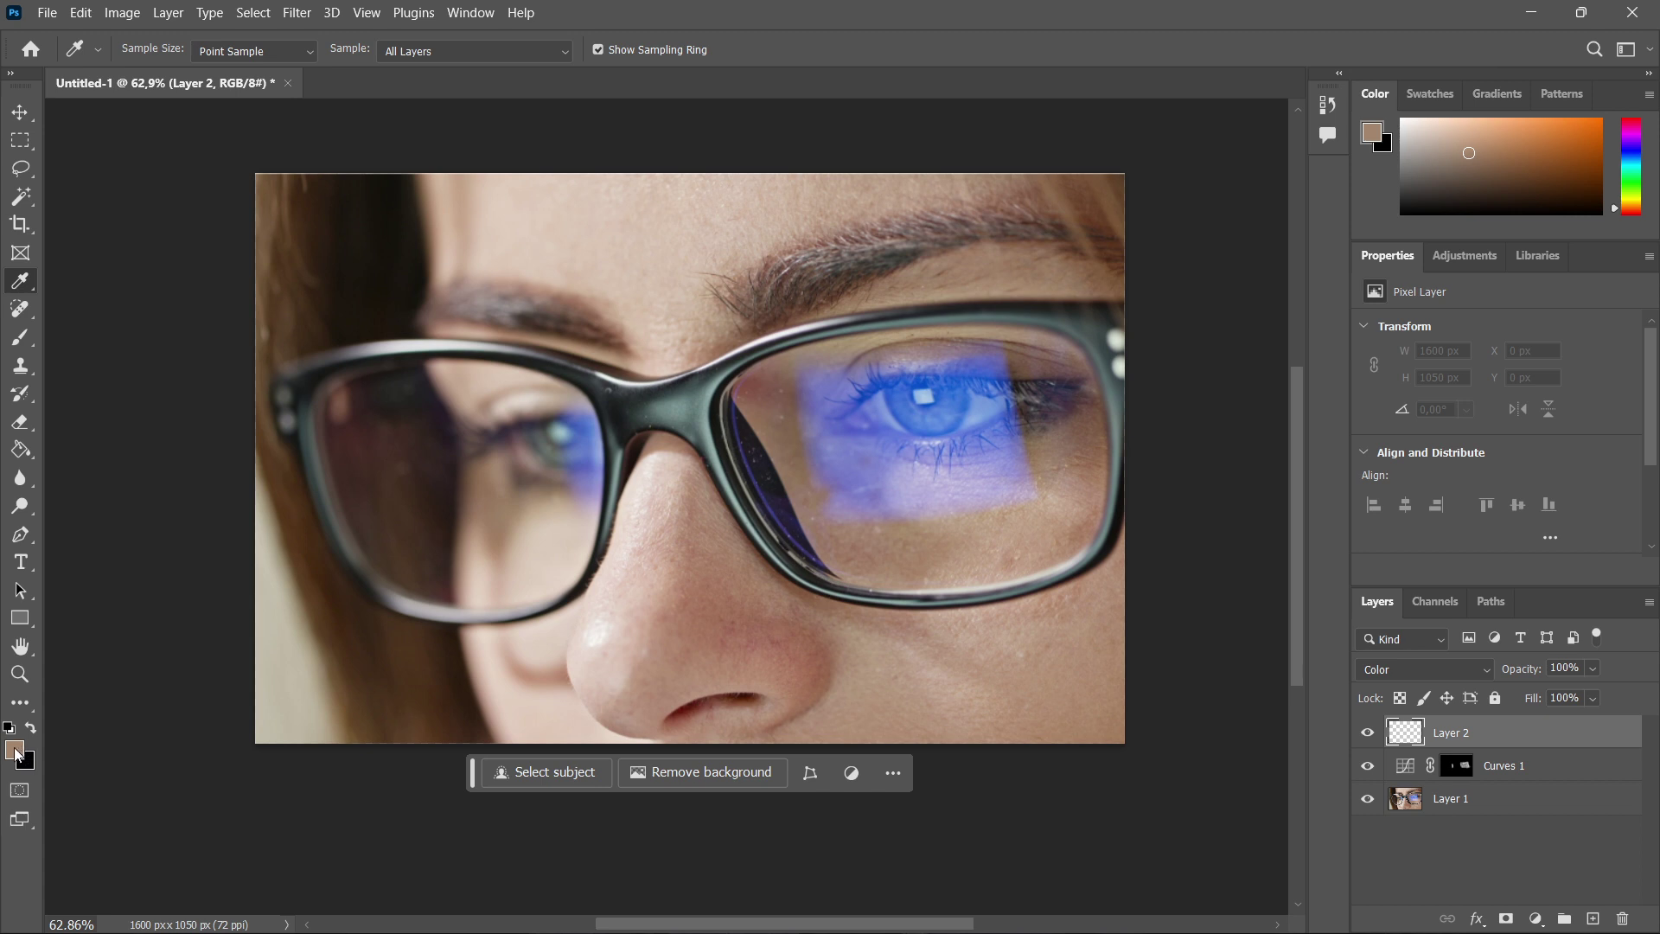
{"action": "left_click", "coordinate": [21, 338]}
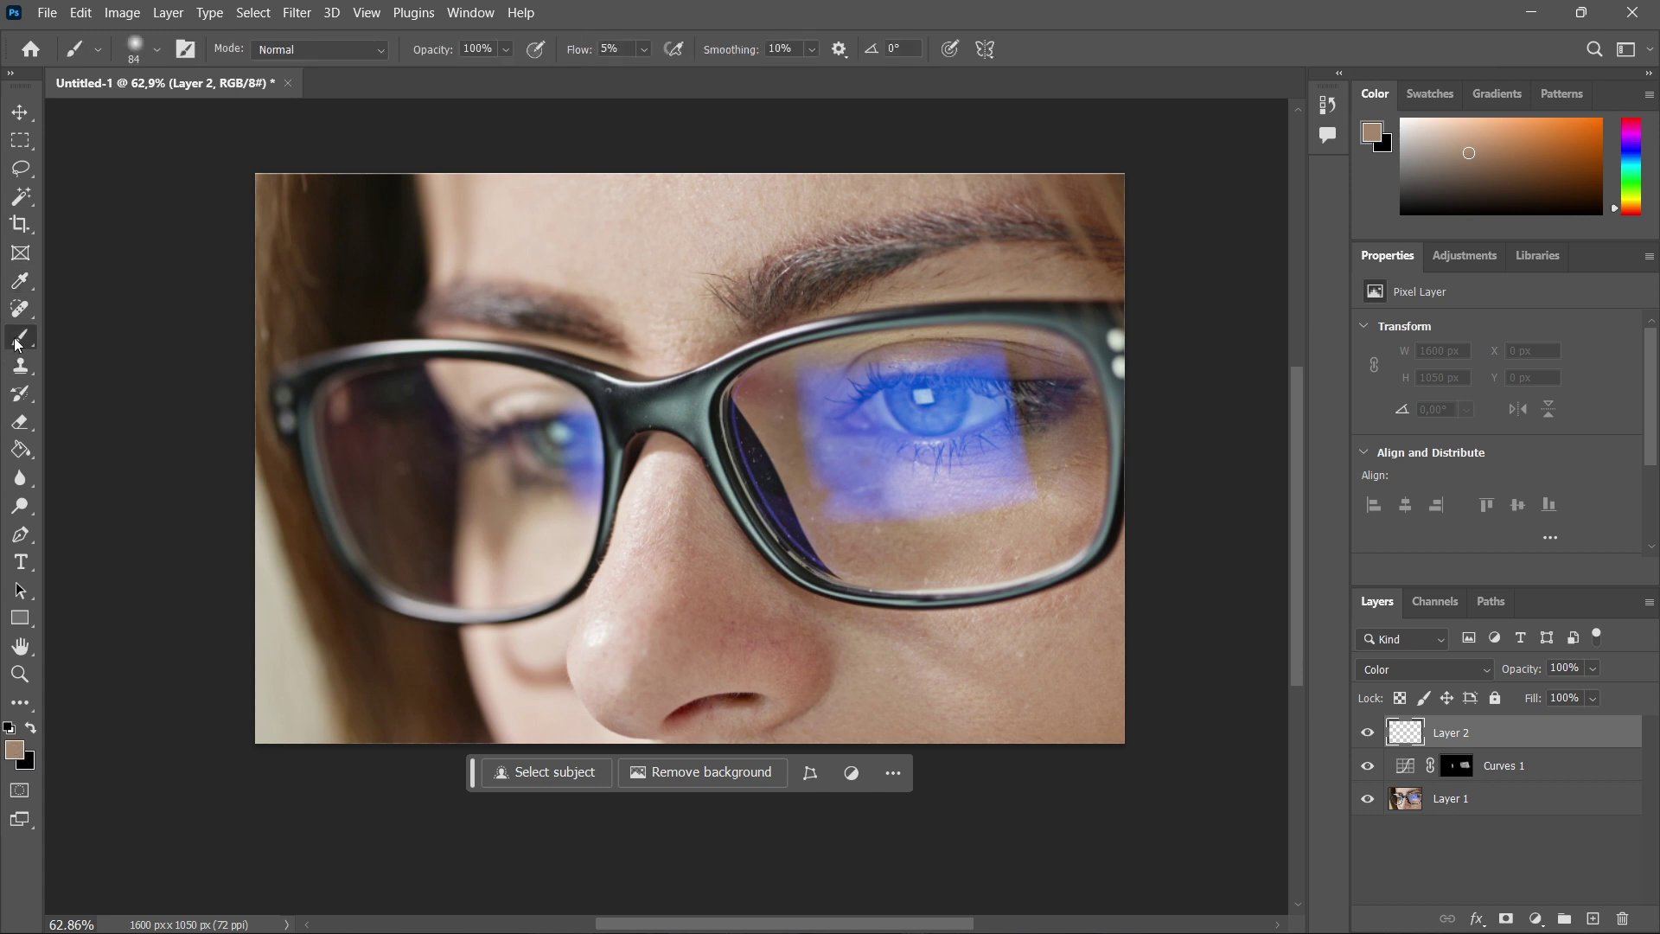
Keep the regular Brush Tool and set its flow to 20%.
{"action": "right_click", "coordinate": [21, 338]}
{"action": "left_click", "coordinate": [92, 337]}
{"action": "left_click", "coordinate": [602, 55]}
{"action": "type", "text": "20"}
Paint skin colour on Layer 2 over the blue reflection around the eye and lens edge.
{"action": "mouse_move", "coordinate": [816, 373]}
{"action": "left_mouse_down"}
{"action": "mouse_move", "coordinate": [804, 397]}
{"action": "mouse_move", "coordinate": [831, 367]}
{"action": "mouse_move", "coordinate": [822, 464]}
{"action": "mouse_move", "coordinate": [841, 508]}
{"action": "mouse_move", "coordinate": [853, 497]}
{"action": "mouse_move", "coordinate": [825, 484]}
{"action": "left_mouse_up"}
{"action": "mouse_move", "coordinate": [933, 522]}
{"action": "left_mouse_down"}
{"action": "mouse_move", "coordinate": [899, 513]}
{"action": "mouse_move", "coordinate": [1024, 502]}
{"action": "mouse_move", "coordinate": [1027, 479]}
{"action": "mouse_move", "coordinate": [999, 480]}
{"action": "mouse_move", "coordinate": [1038, 438]}
{"action": "mouse_move", "coordinate": [986, 443]}
{"action": "mouse_move", "coordinate": [992, 420]}
{"action": "mouse_move", "coordinate": [957, 421]}
{"action": "mouse_move", "coordinate": [1018, 371]}
{"action": "mouse_move", "coordinate": [881, 375]}
{"action": "mouse_move", "coordinate": [1053, 359]}
{"action": "mouse_move", "coordinate": [923, 380]}
{"action": "mouse_move", "coordinate": [925, 410]}
{"action": "mouse_move", "coordinate": [1003, 405]}
{"action": "mouse_move", "coordinate": [1007, 360]}
{"action": "mouse_move", "coordinate": [1028, 409]}
{"action": "mouse_move", "coordinate": [1009, 473]}
{"action": "mouse_move", "coordinate": [885, 496]}
{"action": "mouse_move", "coordinate": [930, 497]}
{"action": "mouse_move", "coordinate": [829, 417]}
{"action": "mouse_move", "coordinate": [843, 537]}
{"action": "mouse_move", "coordinate": [868, 540]}
{"action": "mouse_move", "coordinate": [819, 482]}
{"action": "mouse_move", "coordinate": [869, 392]}
{"action": "mouse_move", "coordinate": [1002, 362]}
{"action": "mouse_move", "coordinate": [1037, 487]}
{"action": "mouse_move", "coordinate": [879, 493]}
{"action": "mouse_move", "coordinate": [932, 523]}
{"action": "mouse_move", "coordinate": [796, 382]}
{"action": "mouse_move", "coordinate": [810, 491]}
{"action": "mouse_move", "coordinate": [847, 492]}
{"action": "mouse_move", "coordinate": [910, 381]}
{"action": "mouse_move", "coordinate": [832, 392]}
{"action": "mouse_move", "coordinate": [1053, 446]}
{"action": "mouse_move", "coordinate": [1029, 436]}
{"action": "mouse_move", "coordinate": [1040, 423]}
{"action": "mouse_move", "coordinate": [1018, 430]}
{"action": "mouse_move", "coordinate": [1067, 379]}
{"action": "mouse_move", "coordinate": [1037, 429]}
{"action": "mouse_move", "coordinate": [1046, 448]}
{"action": "mouse_move", "coordinate": [1006, 481]}
{"action": "mouse_move", "coordinate": [816, 500]}
{"action": "mouse_move", "coordinate": [1018, 506]}
{"action": "mouse_move", "coordinate": [983, 367]}
{"action": "mouse_move", "coordinate": [931, 360]}
{"action": "mouse_move", "coordinate": [1004, 346]}
{"action": "mouse_move", "coordinate": [897, 355]}
{"action": "mouse_move", "coordinate": [844, 381]}
{"action": "mouse_move", "coordinate": [932, 441]}
{"action": "mouse_move", "coordinate": [933, 414]}
{"action": "mouse_move", "coordinate": [1028, 367]}
{"action": "mouse_move", "coordinate": [952, 395]}
{"action": "left_mouse_up"}
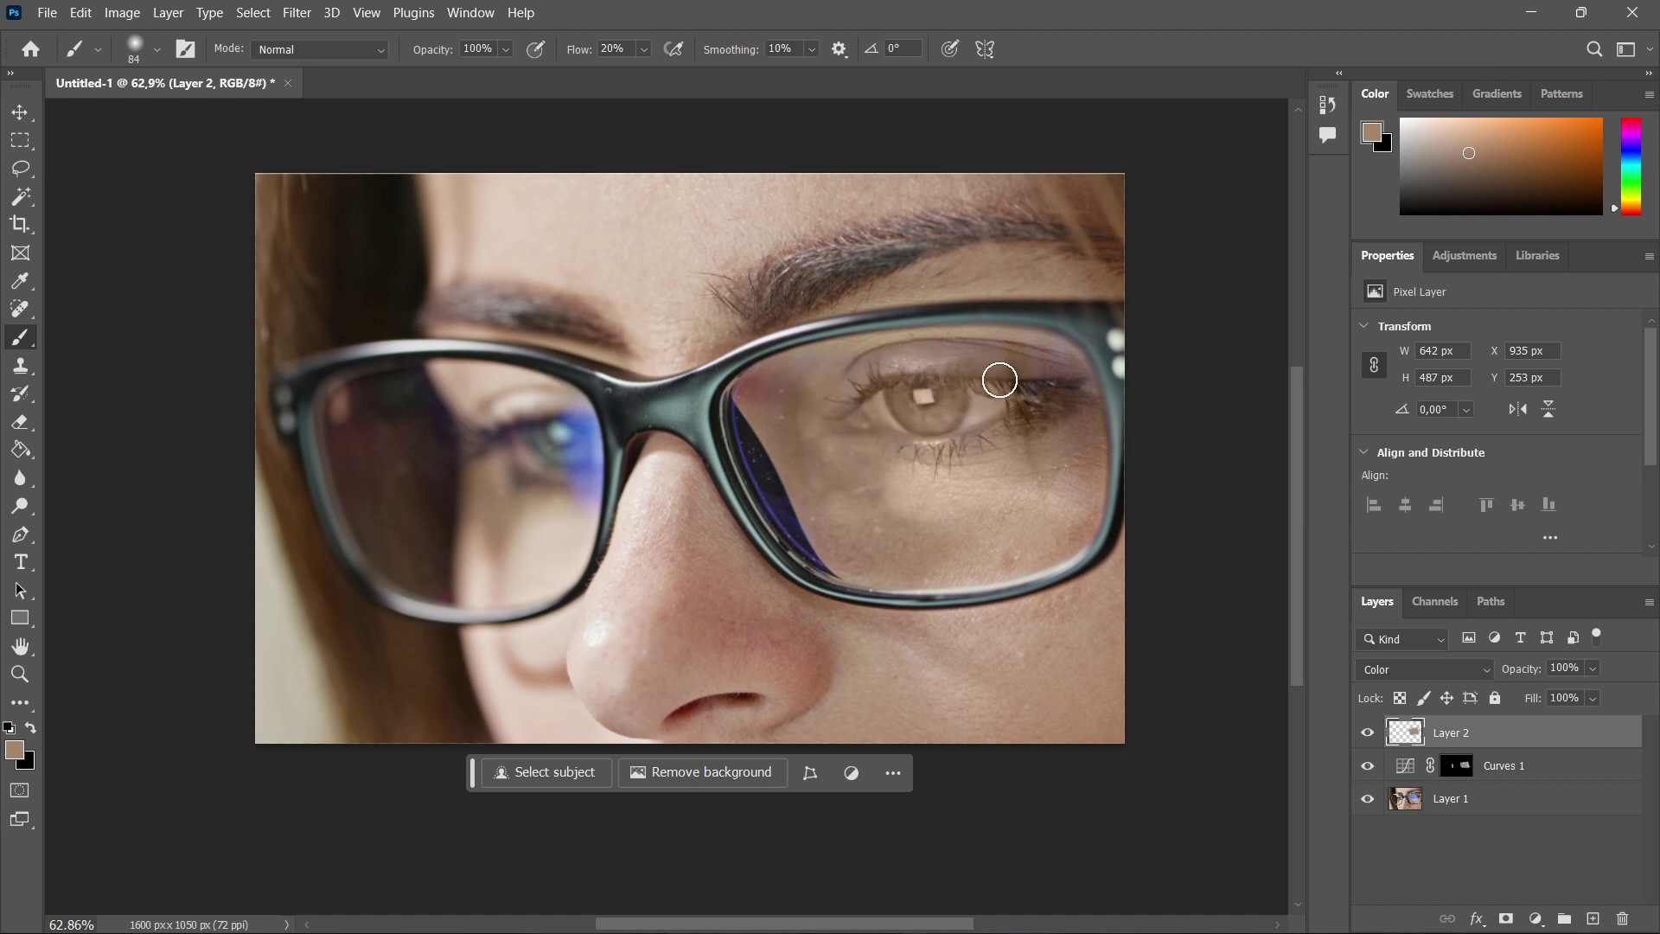
{"action": "mouse_move", "coordinate": [575, 434]}
{"action": "left_mouse_down"}
{"action": "mouse_move", "coordinate": [587, 463]}
{"action": "mouse_move", "coordinate": [584, 446]}
{"action": "left_mouse_up"}
{"action": "mouse_move", "coordinate": [588, 471]}
{"action": "left_mouse_down"}
{"action": "mouse_move", "coordinate": [572, 419]}
{"action": "mouse_move", "coordinate": [585, 492]}
{"action": "mouse_move", "coordinate": [566, 409]}
{"action": "mouse_move", "coordinate": [585, 477]}
{"action": "mouse_move", "coordinate": [576, 412]}
{"action": "mouse_move", "coordinate": [824, 467]}
{"action": "left_mouse_up"}
Add an empty Layer 3 in Soft Light blend mode and reset colours to default black and white.
{"action": "left_click", "coordinate": [1594, 920]}
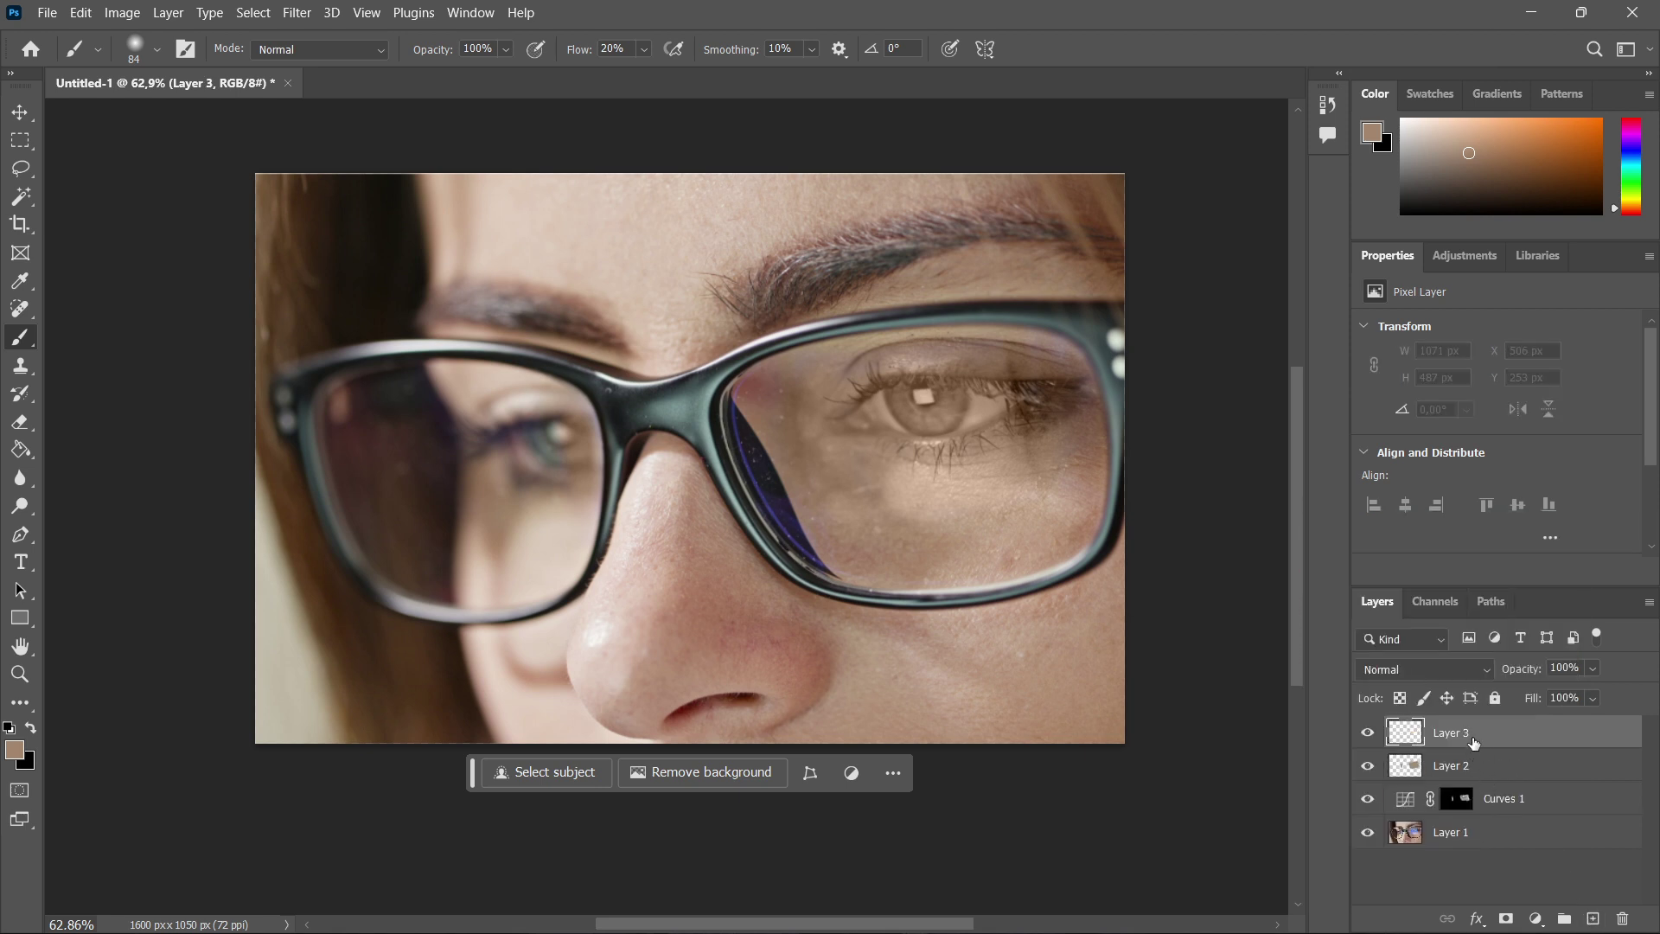
{"action": "left_click", "coordinate": [1489, 673]}
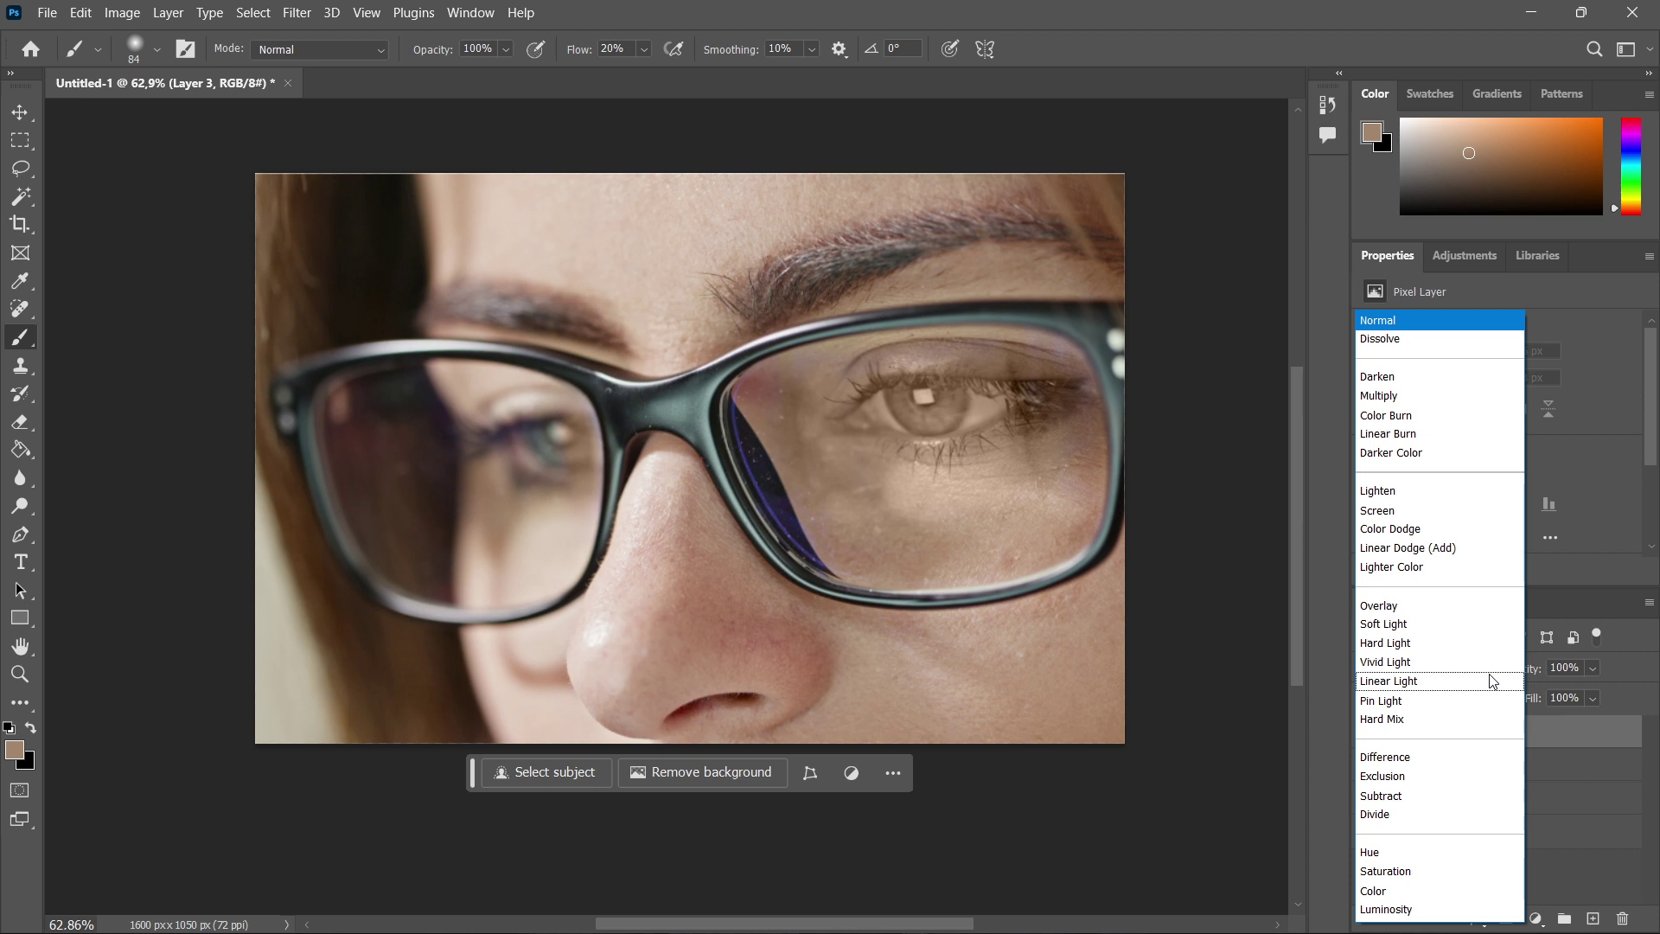
{"action": "left_click", "coordinate": [1415, 627]}
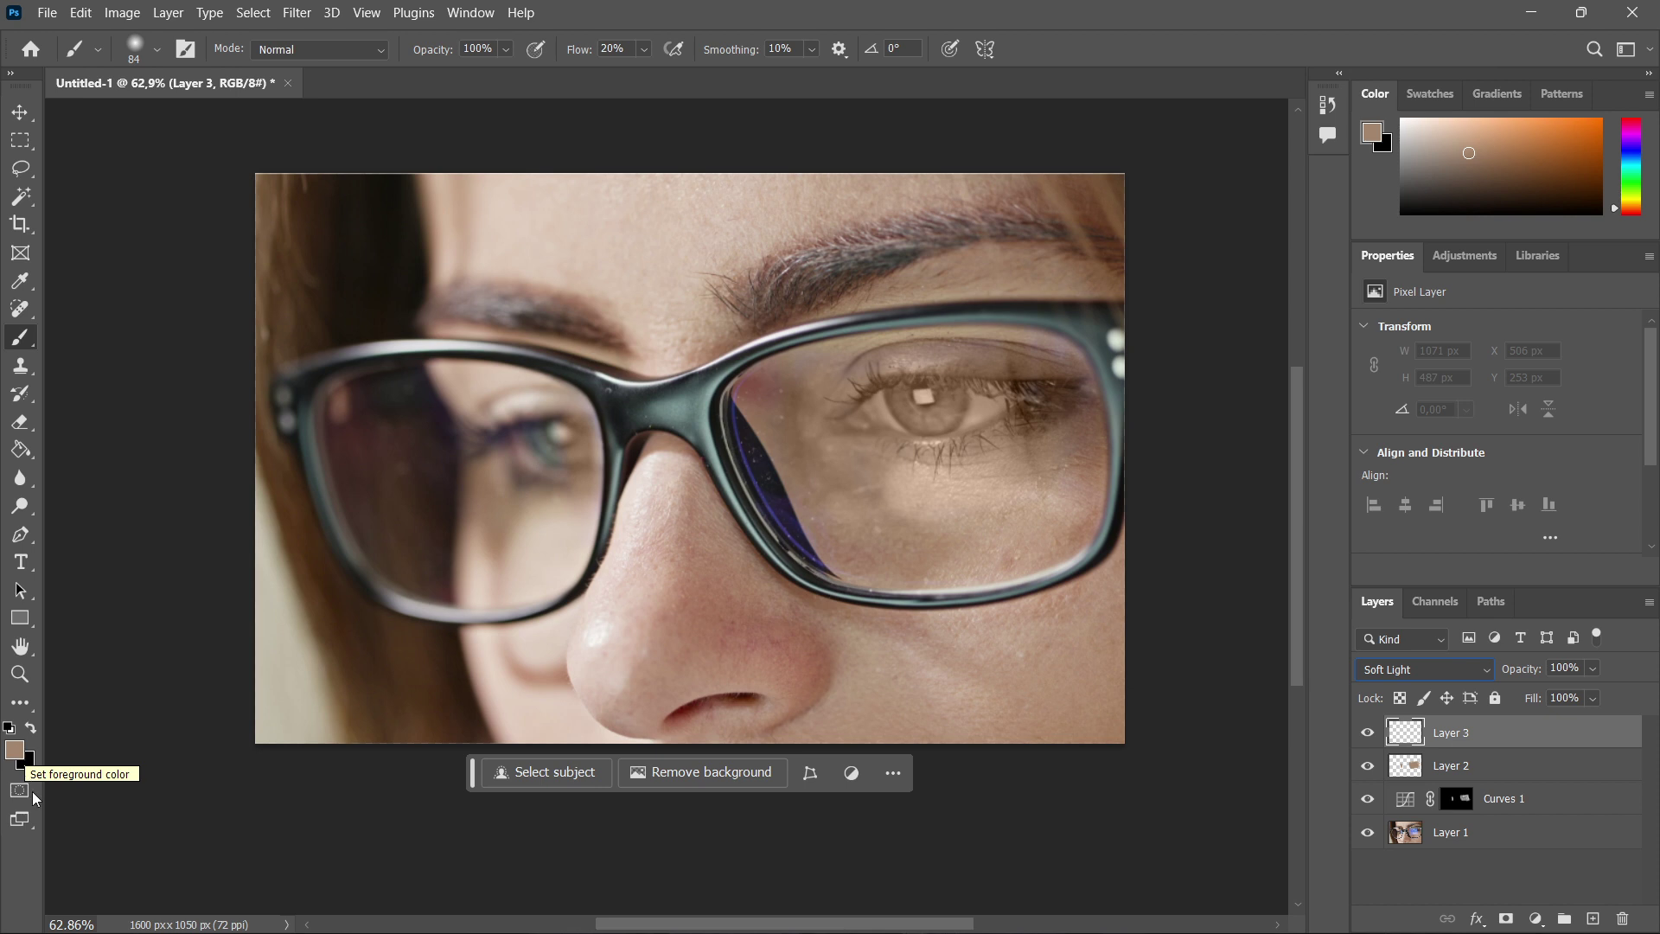
{"action": "left_click", "coordinate": [10, 731]}
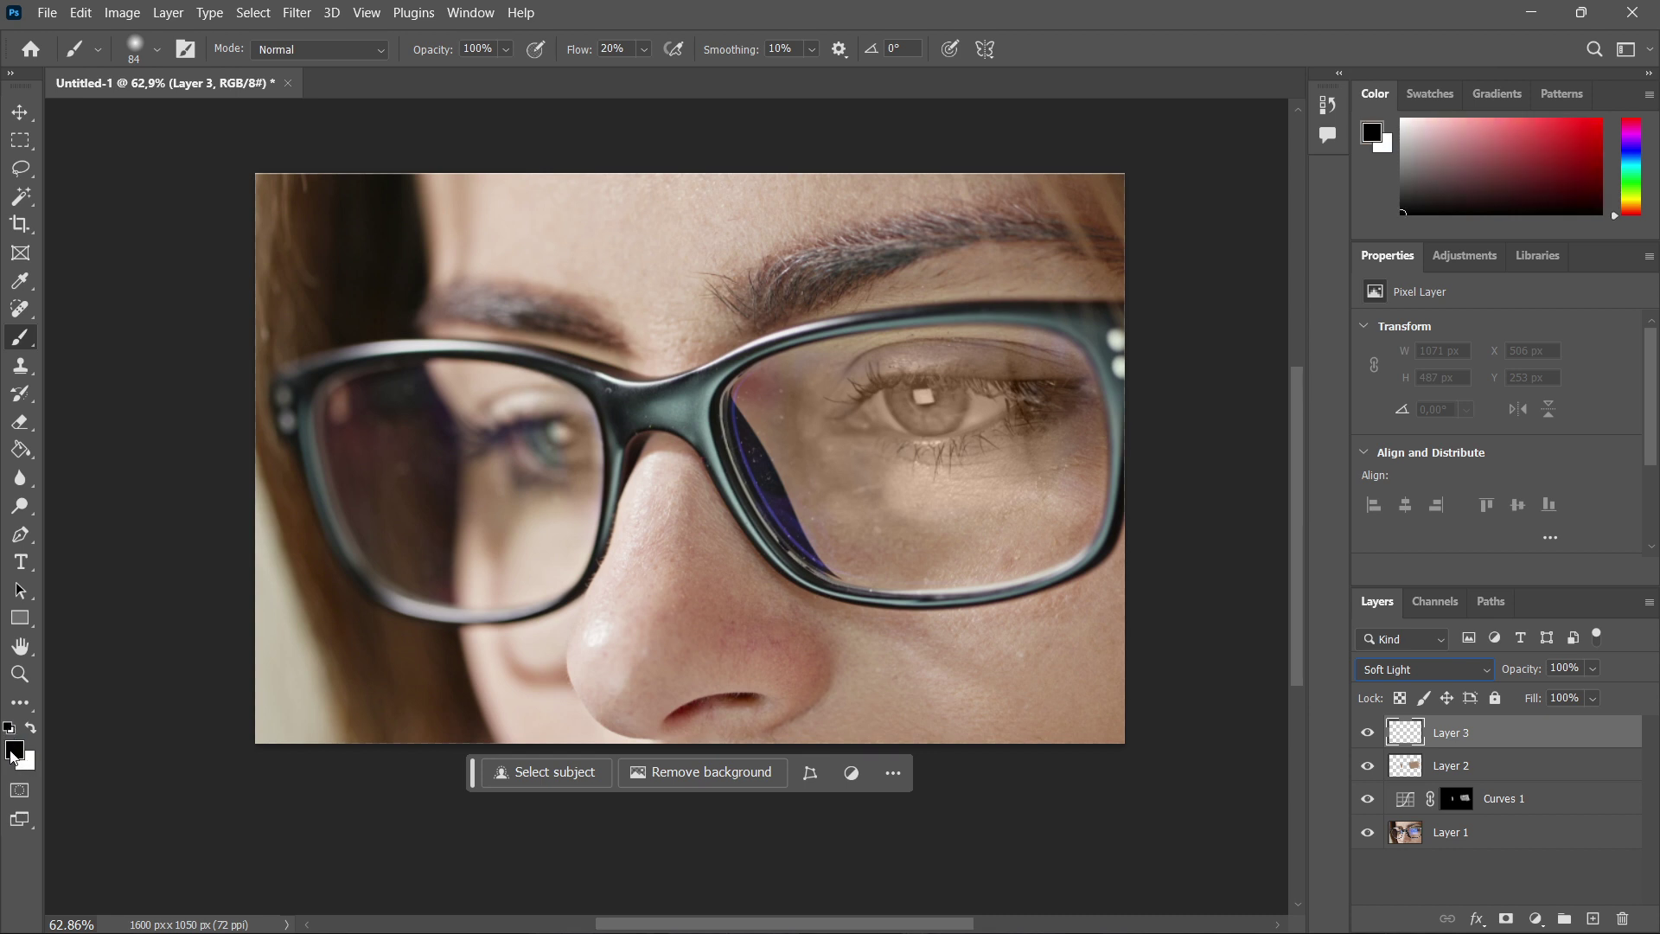
Paint soft black strokes across the eye and lashes on Soft Light Layer 3.
{"action": "right_click", "coordinate": [20, 338]}
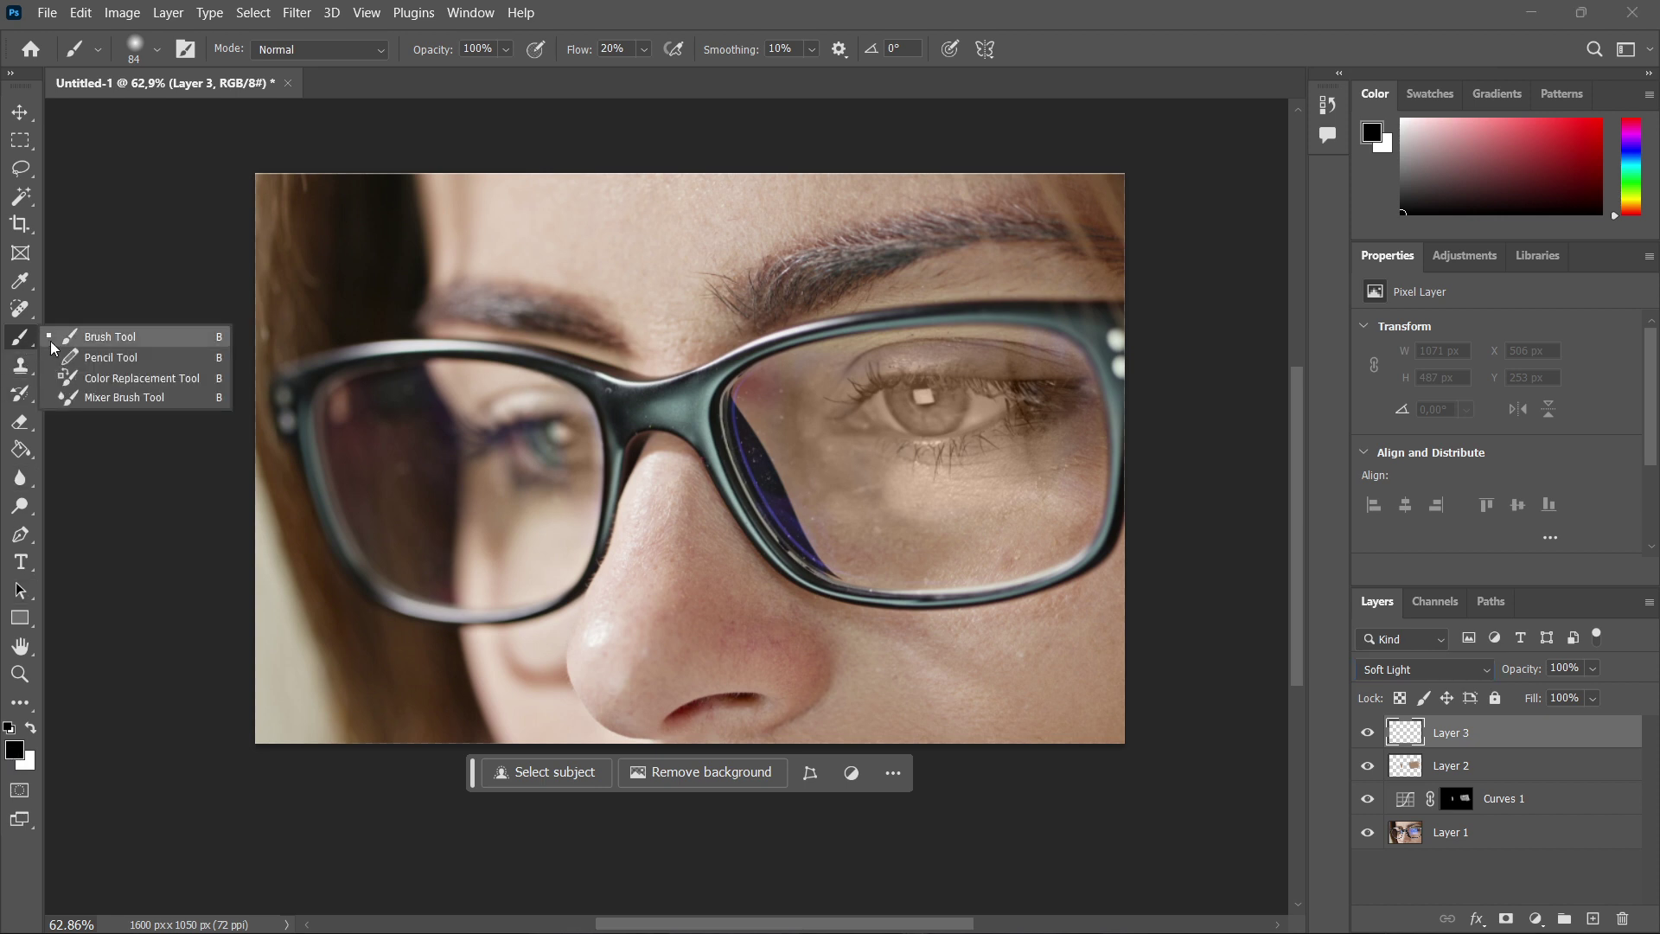
{"action": "left_click", "coordinate": [80, 346]}
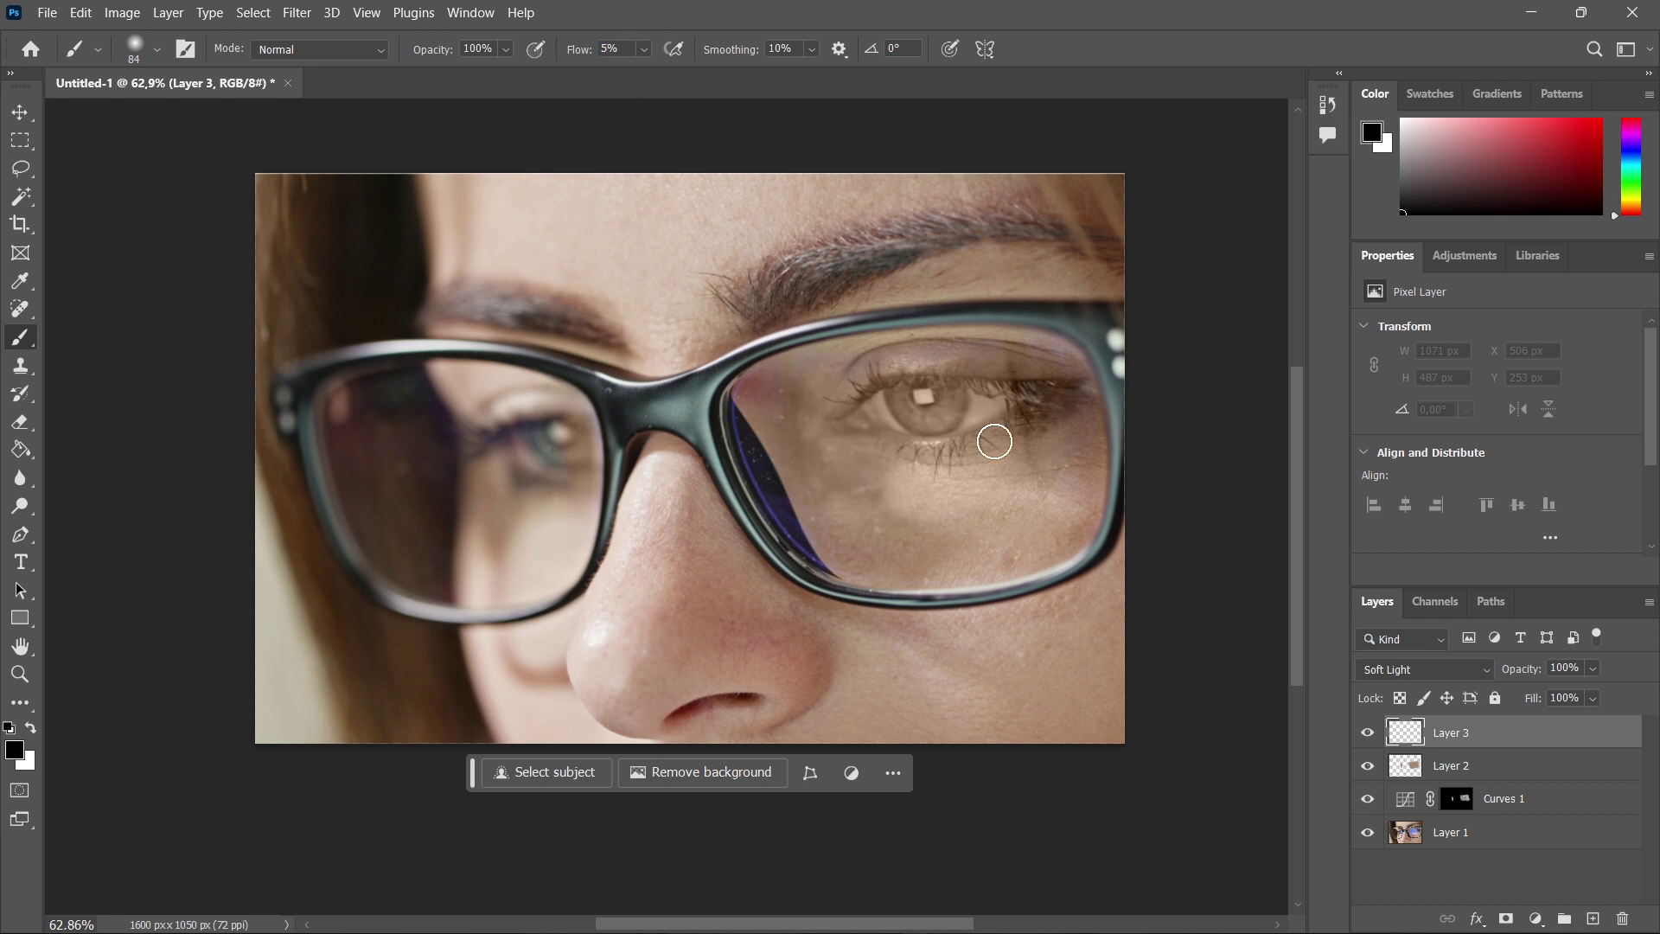
{"action": "mouse_move", "coordinate": [1020, 439]}
{"action": "left_mouse_down"}
{"action": "mouse_move", "coordinate": [946, 483]}
{"action": "mouse_move", "coordinate": [1029, 458]}
{"action": "mouse_move", "coordinate": [971, 478]}
{"action": "mouse_move", "coordinate": [1027, 412]}
{"action": "mouse_move", "coordinate": [1017, 367]}
{"action": "mouse_move", "coordinate": [962, 360]}
{"action": "mouse_move", "coordinate": [1016, 361]}
{"action": "mouse_move", "coordinate": [923, 357]}
{"action": "mouse_move", "coordinate": [1018, 355]}
{"action": "mouse_move", "coordinate": [871, 362]}
{"action": "mouse_move", "coordinate": [926, 358]}
{"action": "mouse_move", "coordinate": [804, 404]}
{"action": "mouse_move", "coordinate": [837, 376]}
{"action": "mouse_move", "coordinate": [816, 411]}
{"action": "mouse_move", "coordinate": [828, 415]}
{"action": "left_mouse_up"}
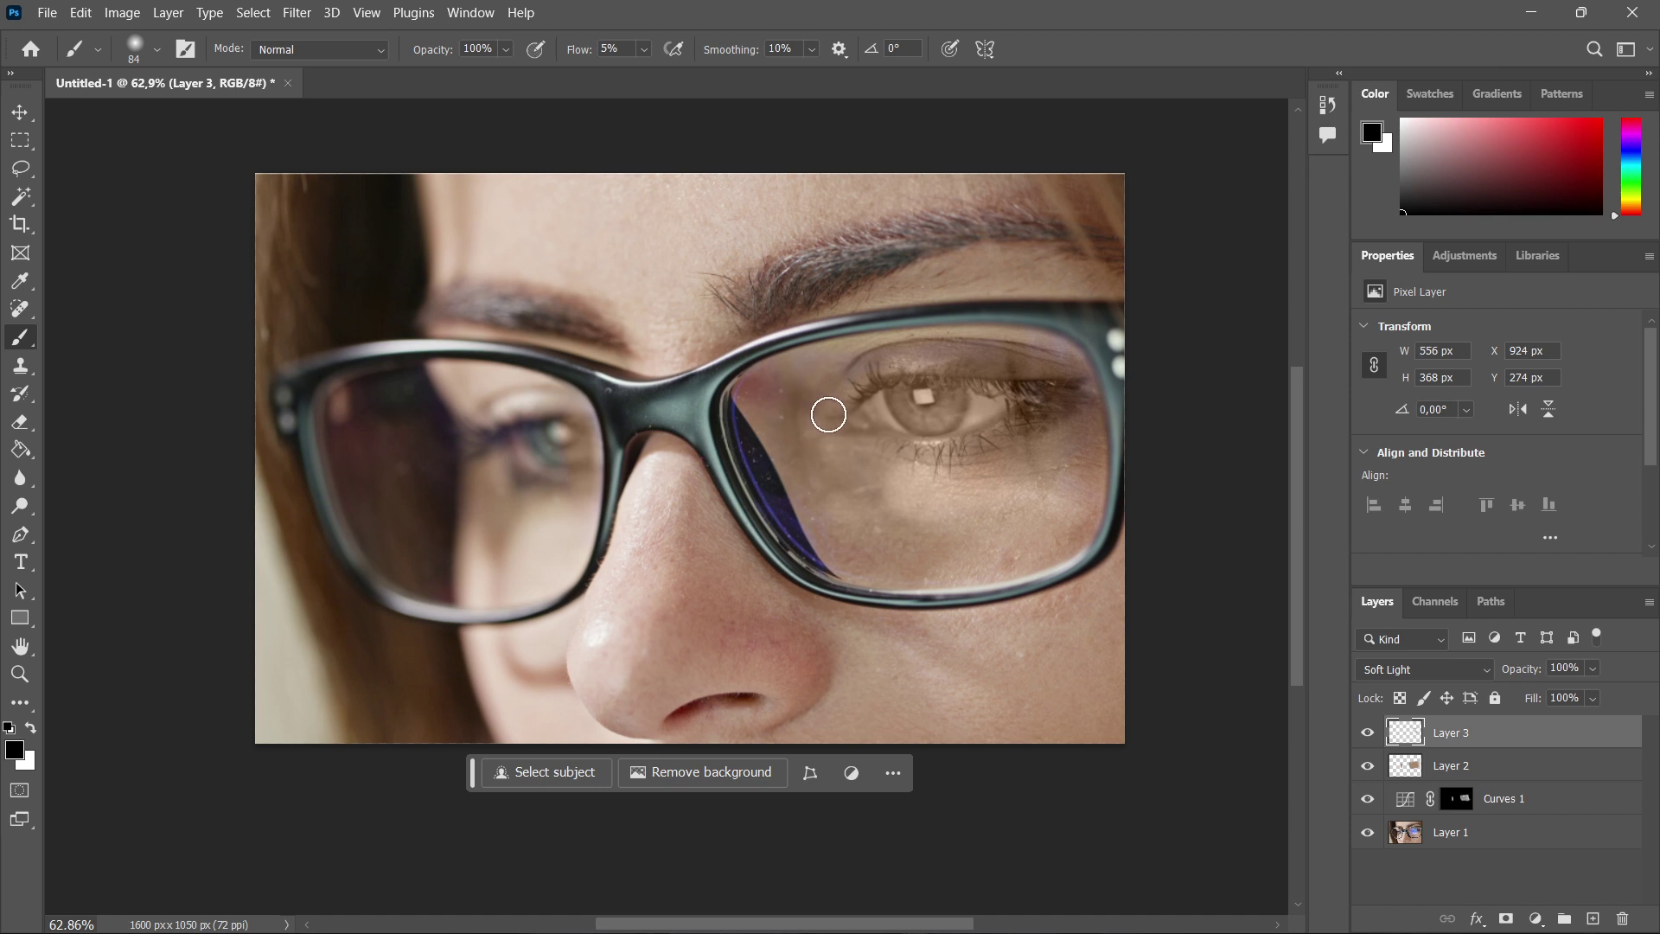
{"action": "mouse_move", "coordinate": [583, 444]}
{"action": "left_mouse_down"}
{"action": "mouse_move", "coordinate": [575, 422]}
{"action": "mouse_move", "coordinate": [584, 477]}
{"action": "left_mouse_up"}
{"action": "mouse_move", "coordinate": [947, 394]}
{"action": "left_mouse_down"}
{"action": "mouse_move", "coordinate": [838, 389]}
{"action": "mouse_move", "coordinate": [808, 430]}
{"action": "mouse_move", "coordinate": [862, 449]}
{"action": "mouse_move", "coordinate": [873, 494]}
{"action": "mouse_move", "coordinate": [794, 425]}
{"action": "mouse_move", "coordinate": [839, 489]}
{"action": "mouse_move", "coordinate": [780, 402]}
{"action": "mouse_move", "coordinate": [844, 505]}
{"action": "mouse_move", "coordinate": [840, 485]}
{"action": "mouse_move", "coordinate": [999, 496]}
{"action": "mouse_move", "coordinate": [1016, 464]}
{"action": "mouse_move", "coordinate": [938, 480]}
{"action": "mouse_move", "coordinate": [1014, 460]}
{"action": "mouse_move", "coordinate": [886, 487]}
{"action": "mouse_move", "coordinate": [777, 426]}
{"action": "mouse_move", "coordinate": [837, 455]}
{"action": "mouse_move", "coordinate": [790, 408]}
{"action": "mouse_move", "coordinate": [776, 421]}
{"action": "mouse_move", "coordinate": [908, 381]}
{"action": "mouse_move", "coordinate": [836, 418]}
{"action": "mouse_move", "coordinate": [796, 404]}
{"action": "mouse_move", "coordinate": [885, 498]}
{"action": "mouse_move", "coordinate": [801, 428]}
{"action": "mouse_move", "coordinate": [884, 449]}
{"action": "mouse_move", "coordinate": [989, 394]}
{"action": "left_mouse_up"}
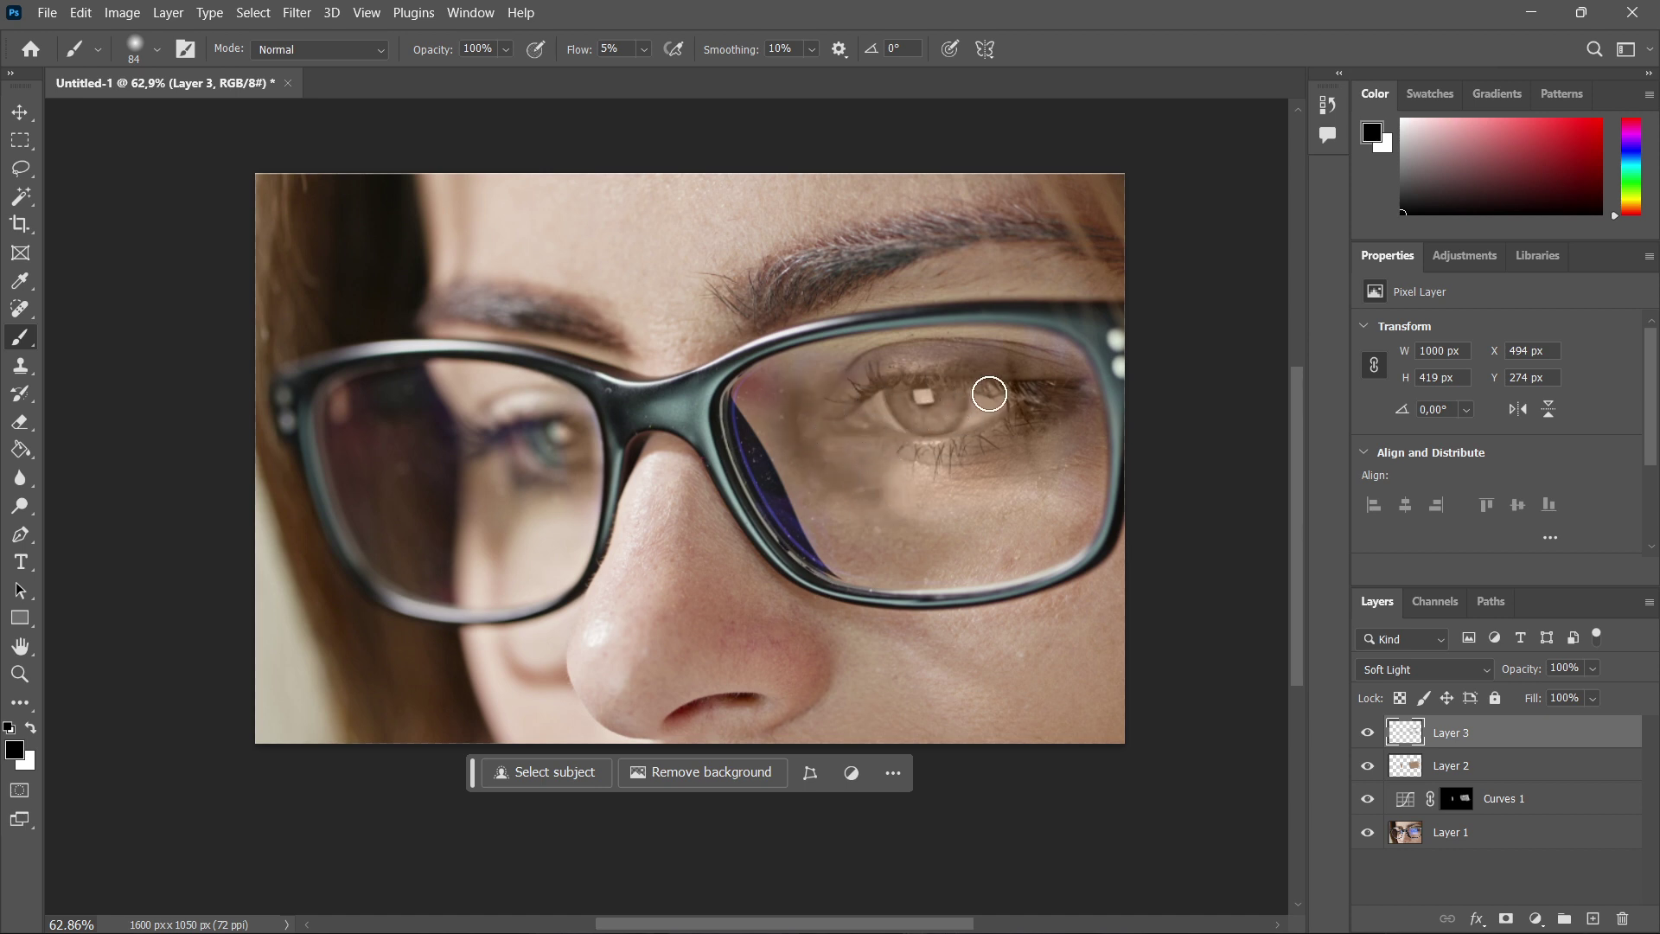
Switch to white and paint soft highlights over the upper eyelid on Layer 3.
{"action": "left_click", "coordinate": [33, 731]}
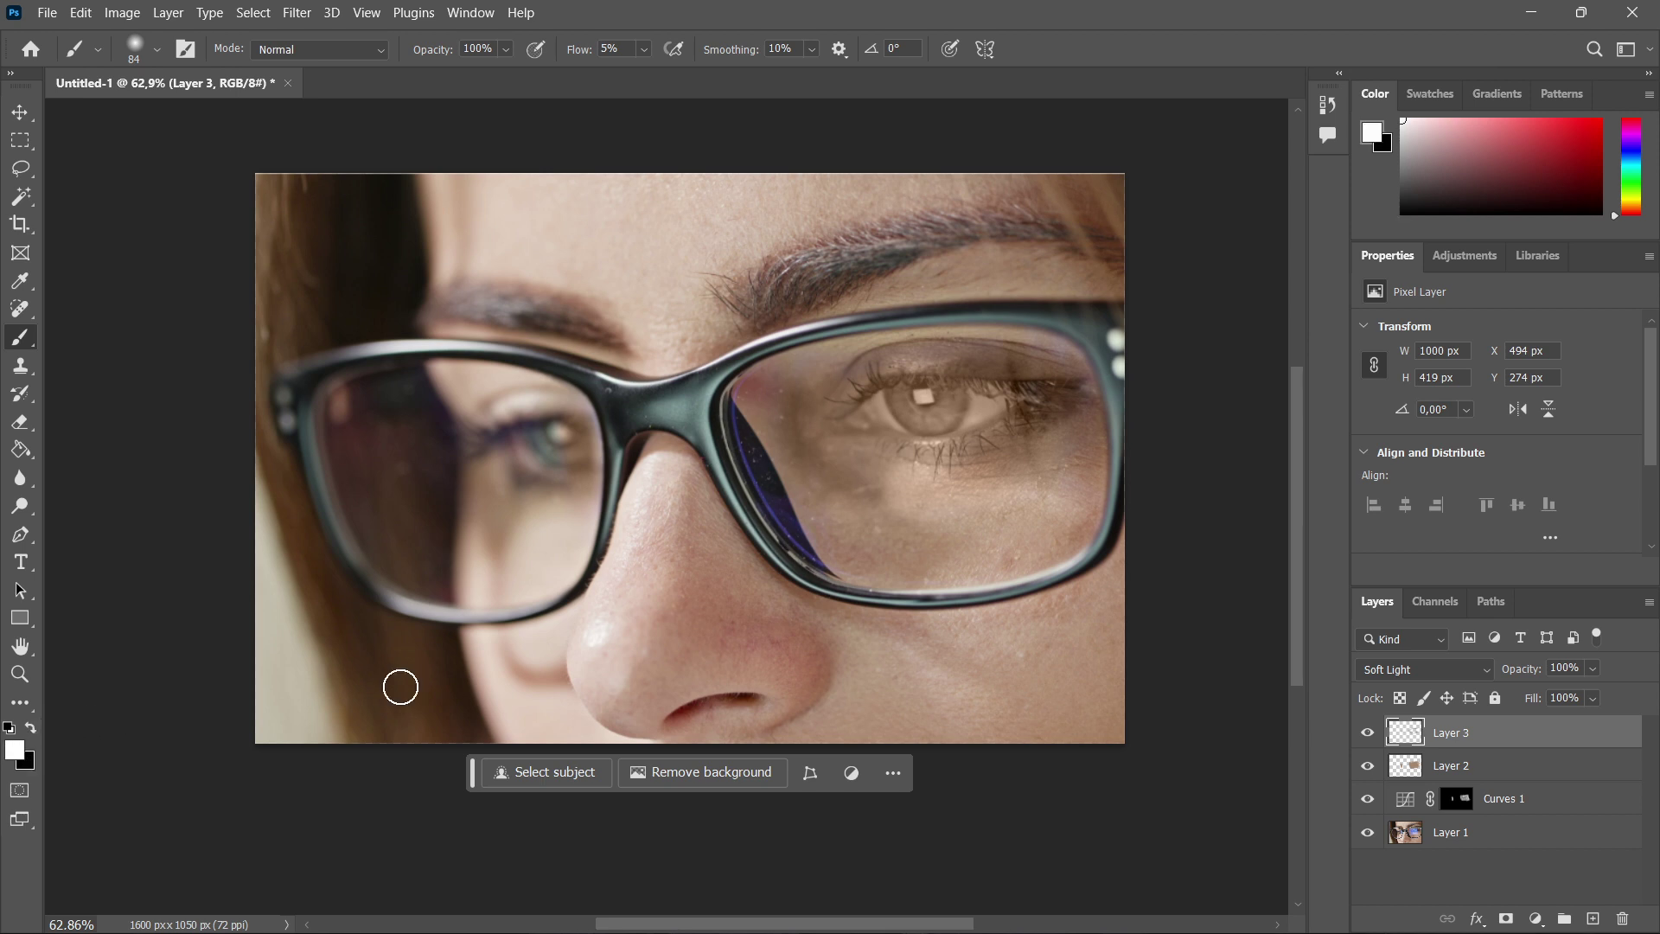
{"action": "mouse_move", "coordinate": [945, 397]}
{"action": "left_mouse_down"}
{"action": "mouse_move", "coordinate": [1016, 398]}
{"action": "mouse_move", "coordinate": [1015, 373]}
{"action": "mouse_move", "coordinate": [978, 364]}
{"action": "mouse_move", "coordinate": [1020, 370]}
{"action": "mouse_move", "coordinate": [868, 364]}
{"action": "mouse_move", "coordinate": [1028, 443]}
{"action": "mouse_move", "coordinate": [1035, 428]}
{"action": "mouse_move", "coordinate": [1021, 441]}
{"action": "mouse_move", "coordinate": [1054, 414]}
{"action": "mouse_move", "coordinate": [1014, 437]}
{"action": "mouse_move", "coordinate": [1045, 437]}
{"action": "mouse_move", "coordinate": [948, 460]}
{"action": "mouse_move", "coordinate": [836, 434]}
{"action": "mouse_move", "coordinate": [887, 465]}
{"action": "mouse_move", "coordinate": [882, 479]}
{"action": "mouse_move", "coordinate": [821, 436]}
{"action": "mouse_move", "coordinate": [878, 508]}
{"action": "mouse_move", "coordinate": [810, 437]}
{"action": "mouse_move", "coordinate": [876, 501]}
{"action": "mouse_move", "coordinate": [784, 436]}
{"action": "mouse_move", "coordinate": [783, 410]}
{"action": "mouse_move", "coordinate": [877, 368]}
{"action": "mouse_move", "coordinate": [855, 381]}
{"action": "mouse_move", "coordinate": [964, 366]}
{"action": "mouse_move", "coordinate": [876, 414]}
{"action": "mouse_move", "coordinate": [999, 359]}
{"action": "mouse_move", "coordinate": [1034, 440]}
{"action": "left_mouse_up"}
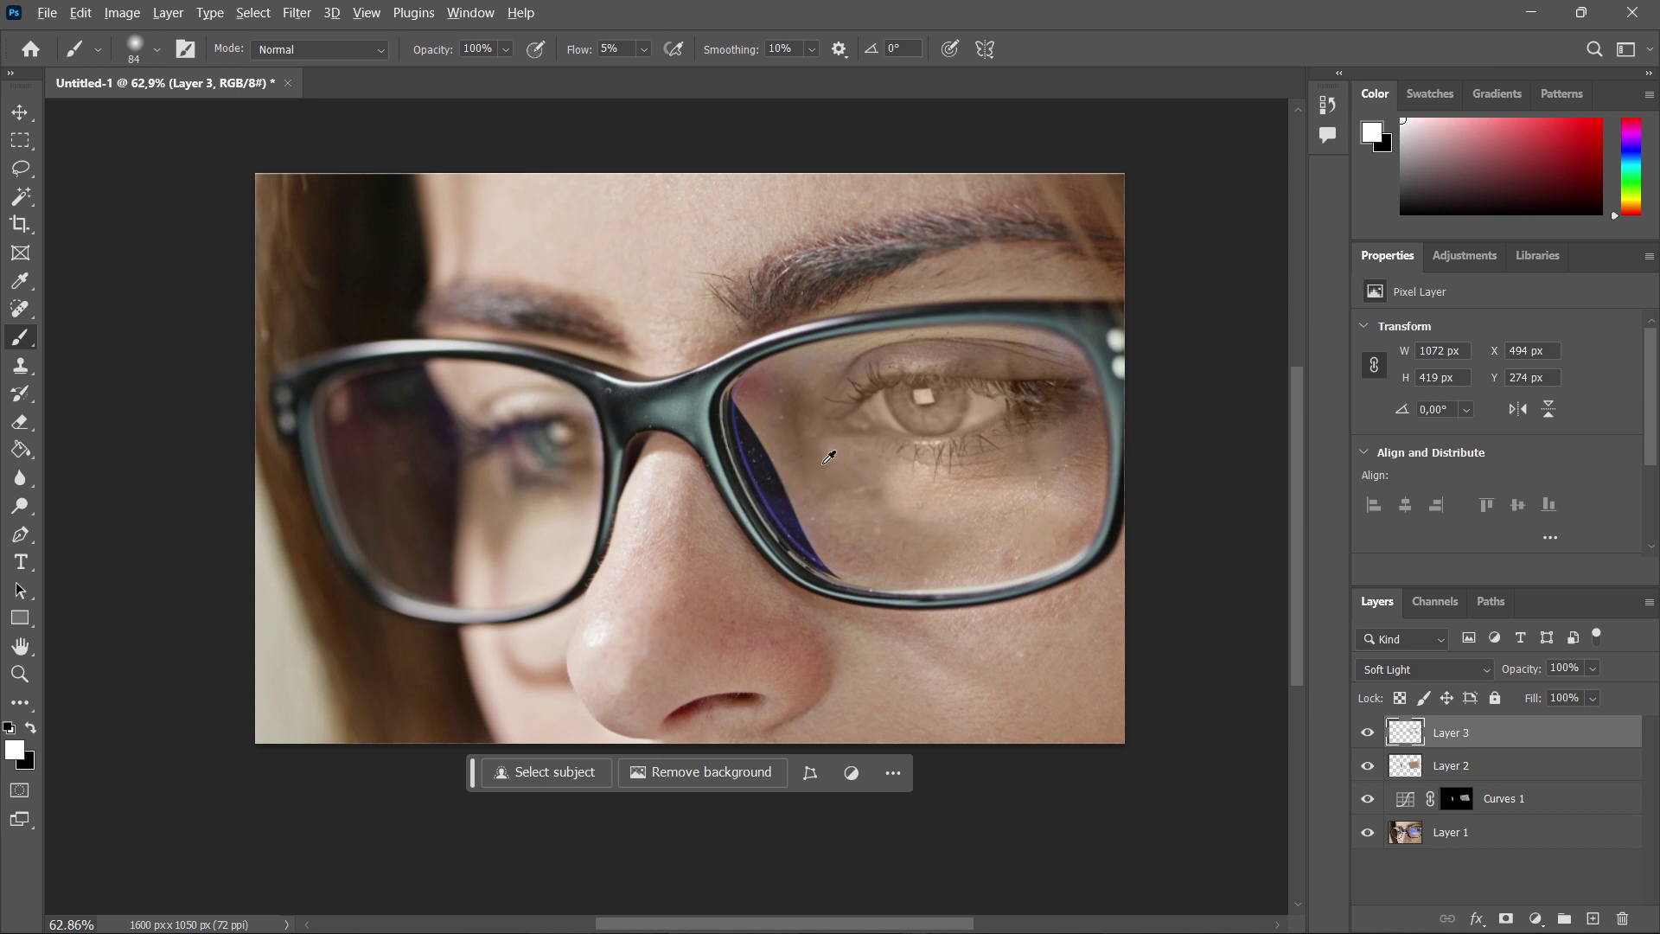
{"action": "scroll", "coordinate": [829, 456], "scroll_direction": "down", "scroll_amount": 4}
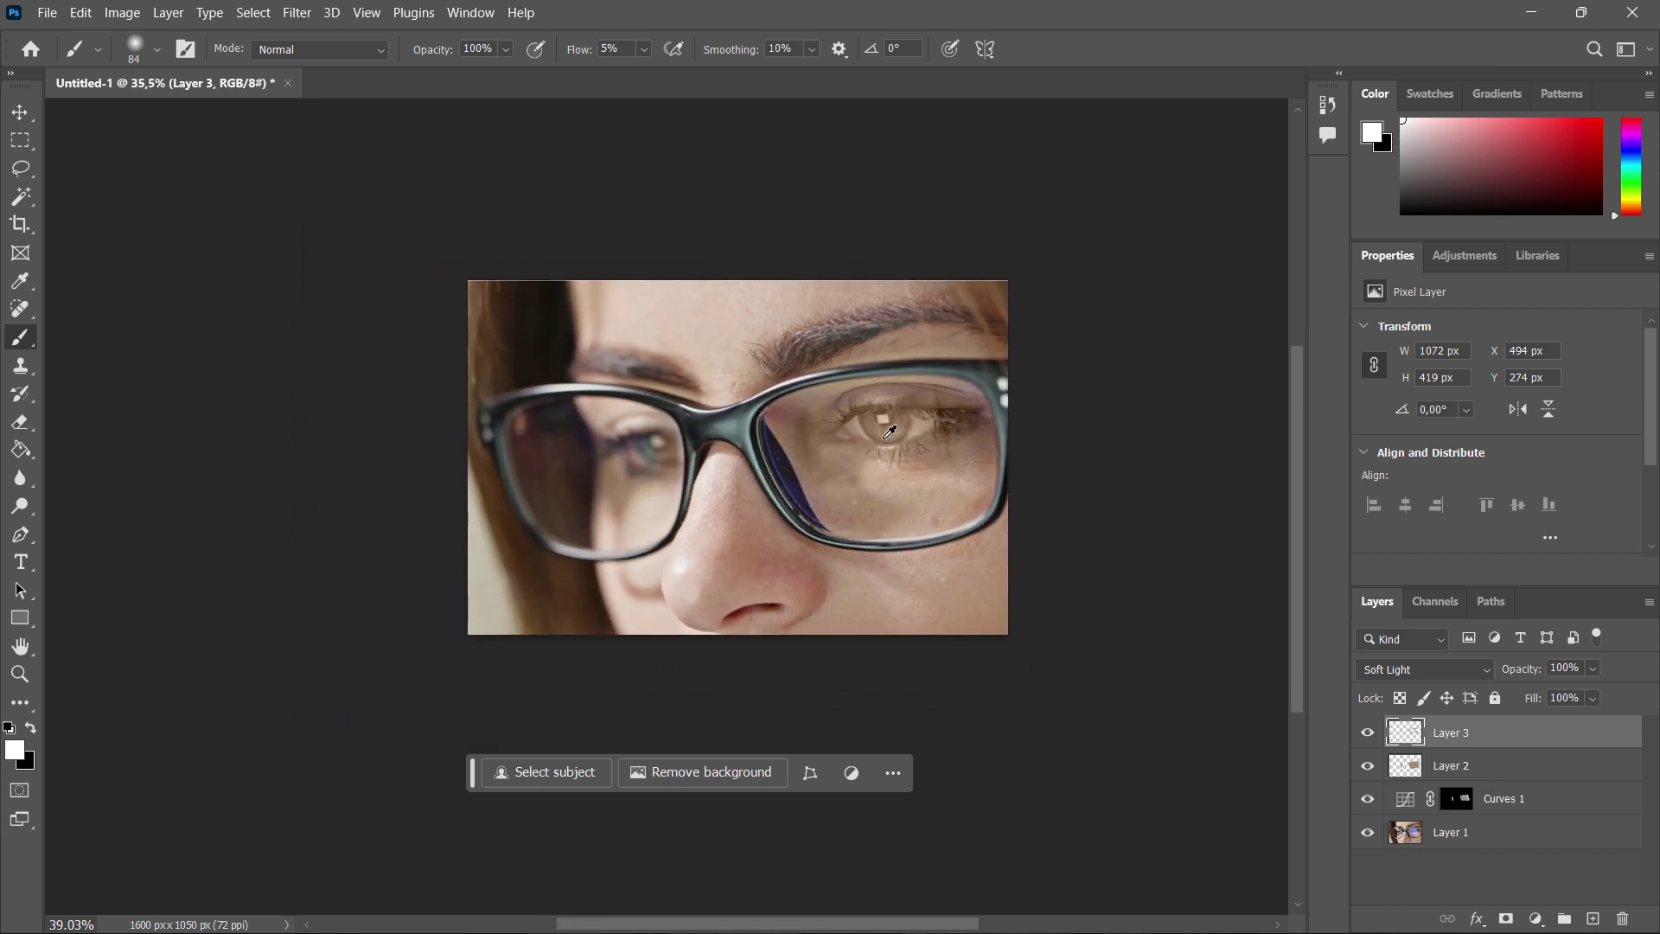
{"action": "scroll", "coordinate": [889, 431], "scroll_direction": "up", "scroll_amount": 2}
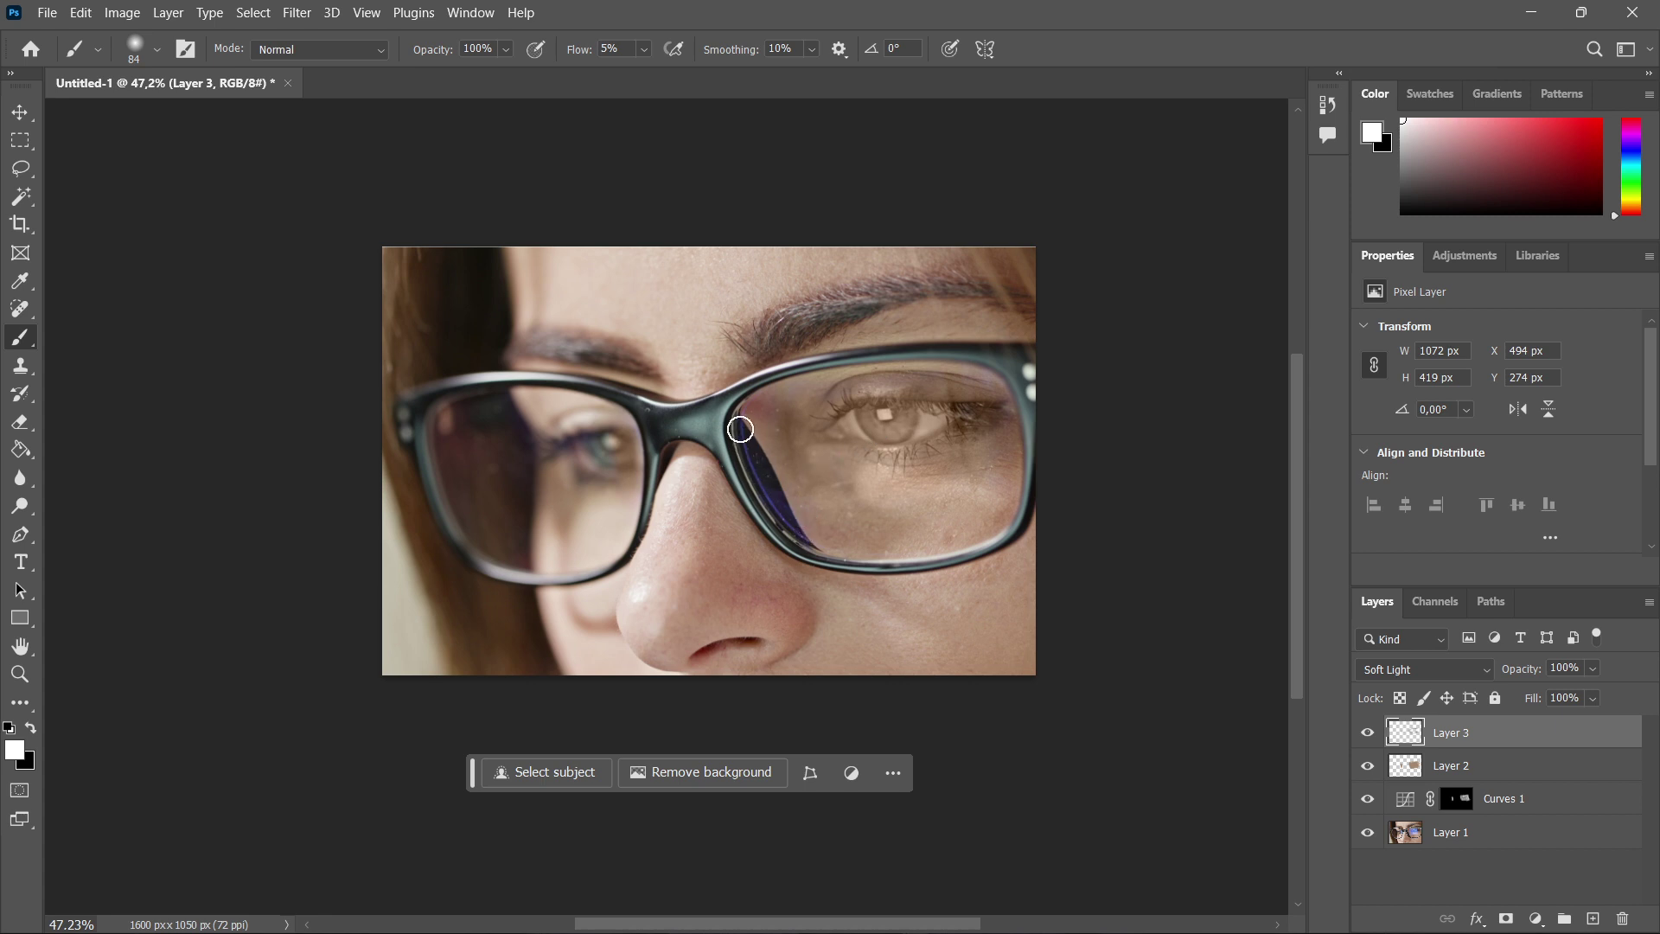
{"action": "scroll", "coordinate": [757, 454], "scroll_direction": "up", "scroll_amount": 2}
{"action": "scroll", "coordinate": [774, 459], "scroll_direction": "down", "scroll_amount": 1}
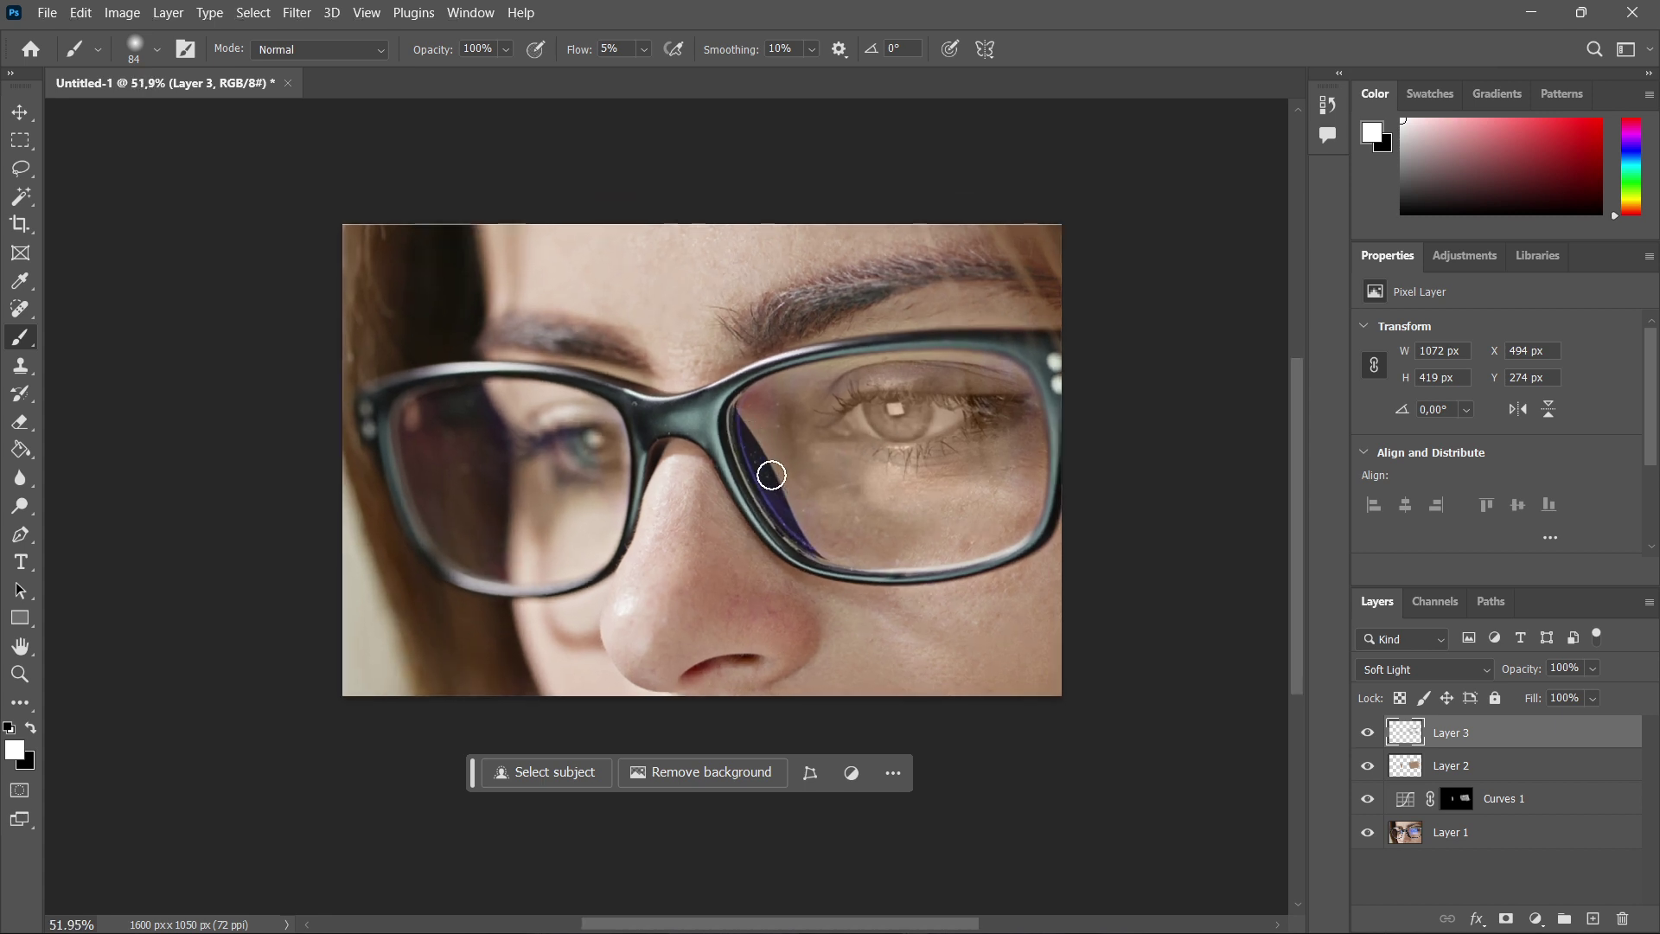
{"action": "scroll", "coordinate": [860, 451], "scroll_direction": "up", "scroll_amount": 1}
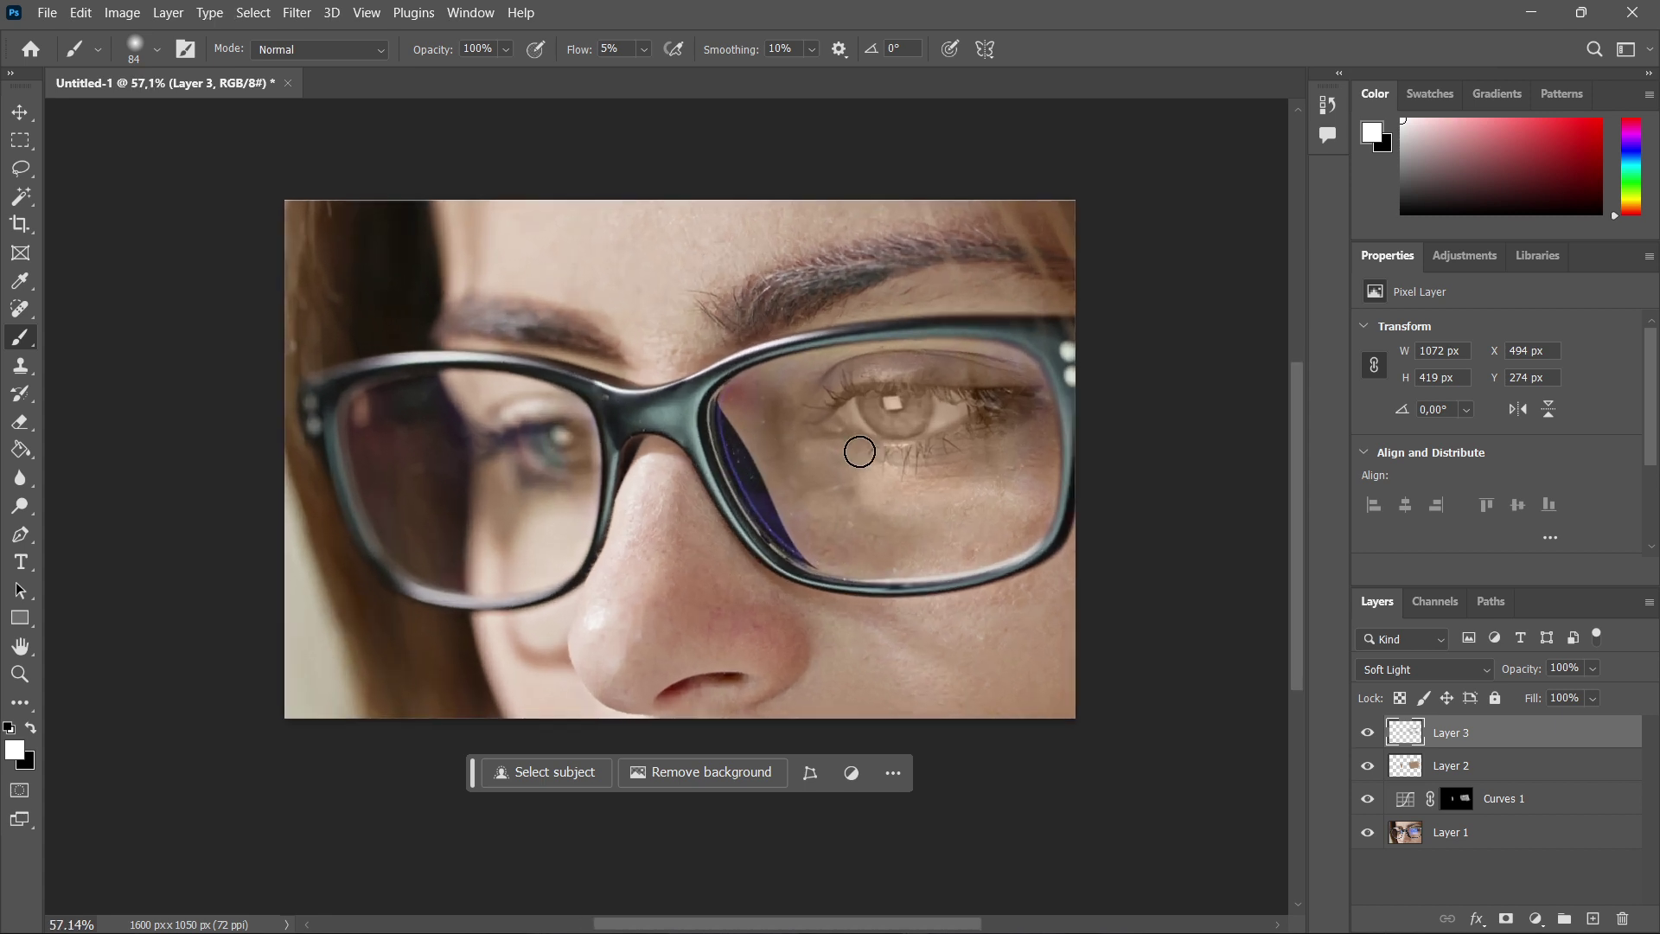